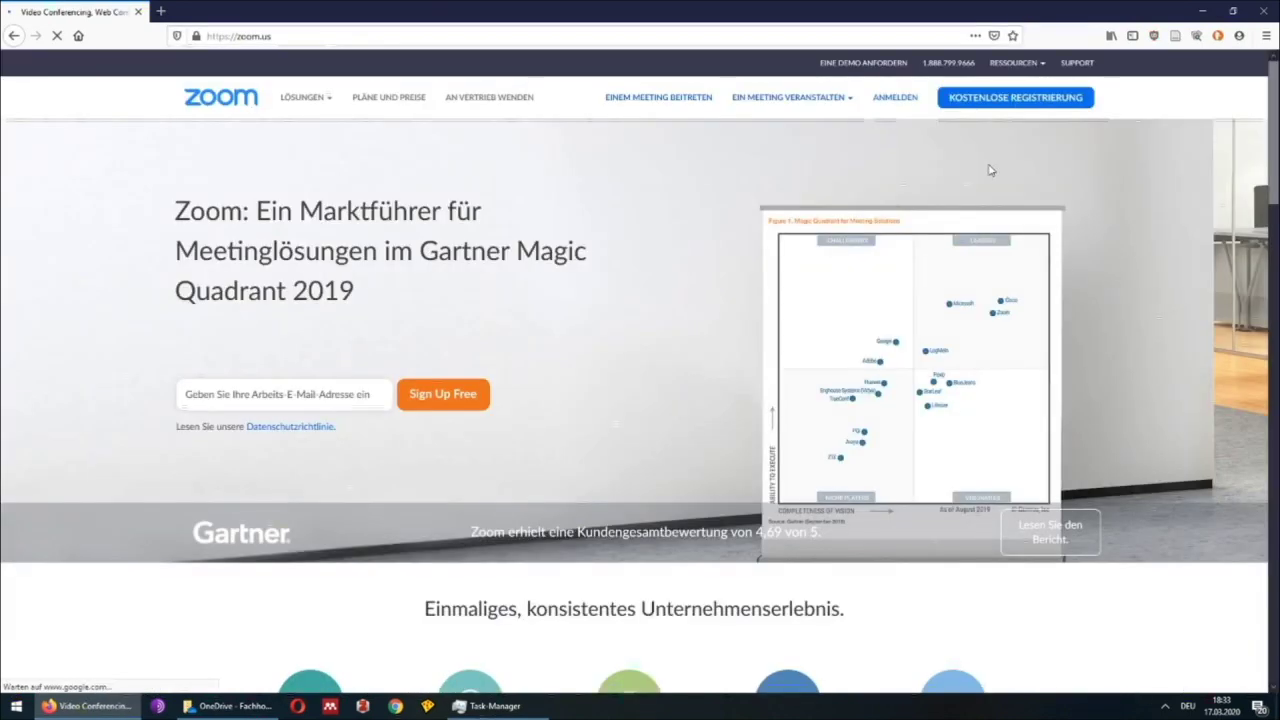
- Sign in to the Zoom web portal with the saved login instead of registering a new account
click(992, 104)
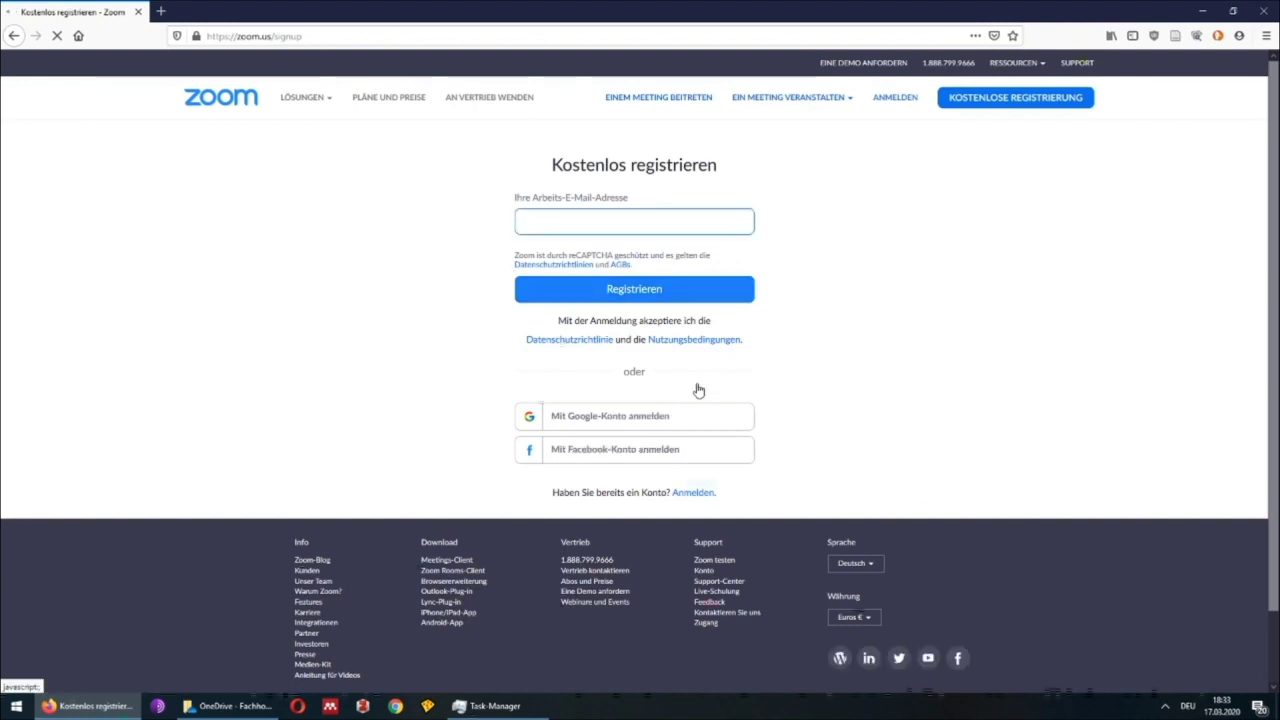
click(593, 214)
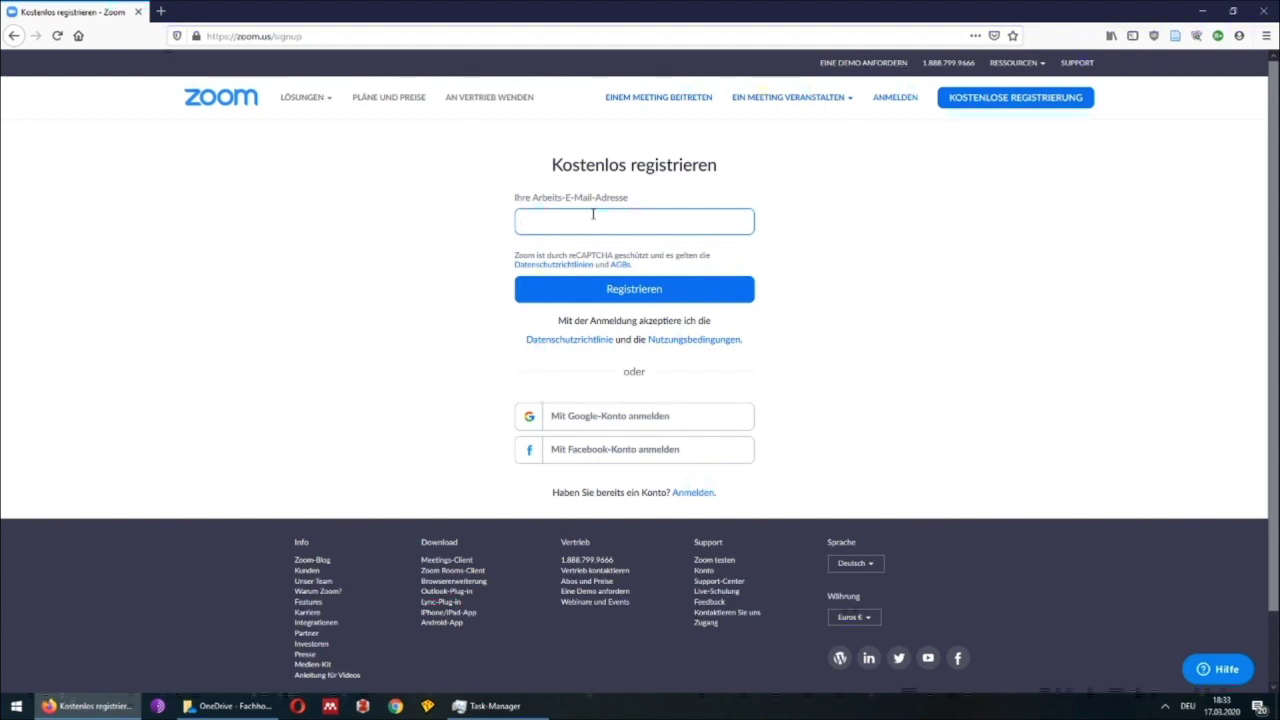
click(899, 105)
click(594, 215)
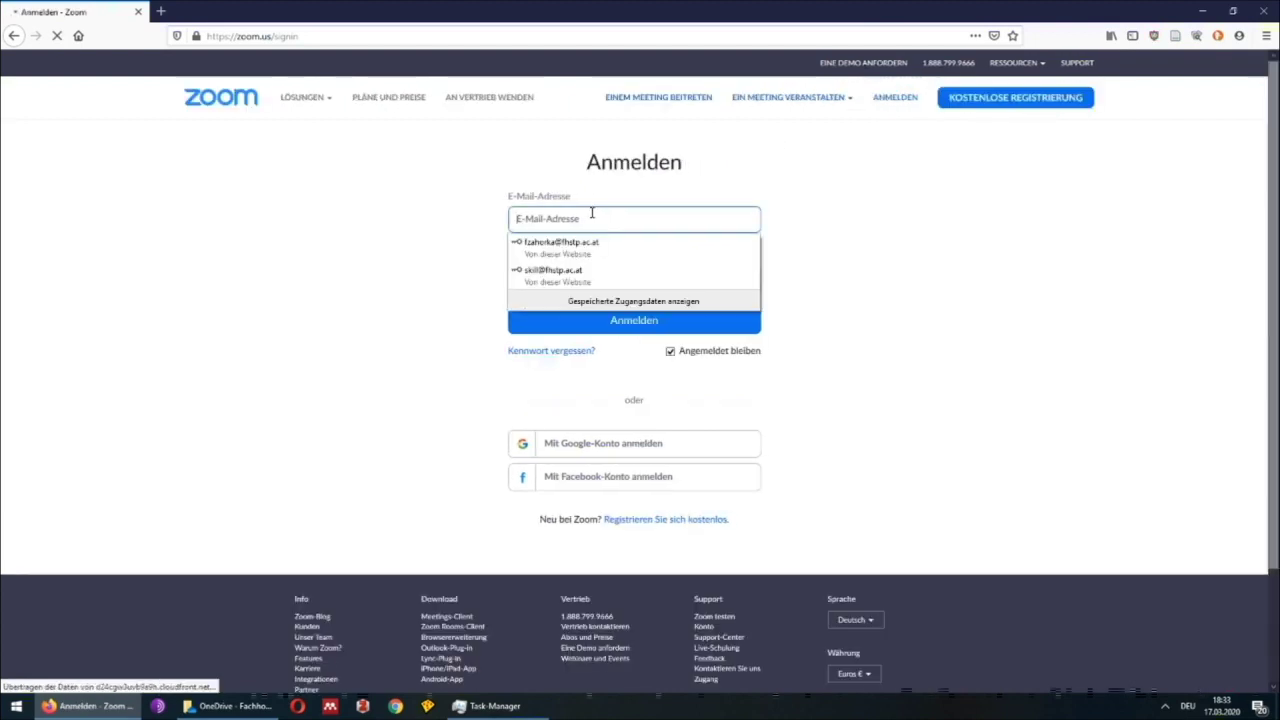
click(570, 254)
click(588, 322)
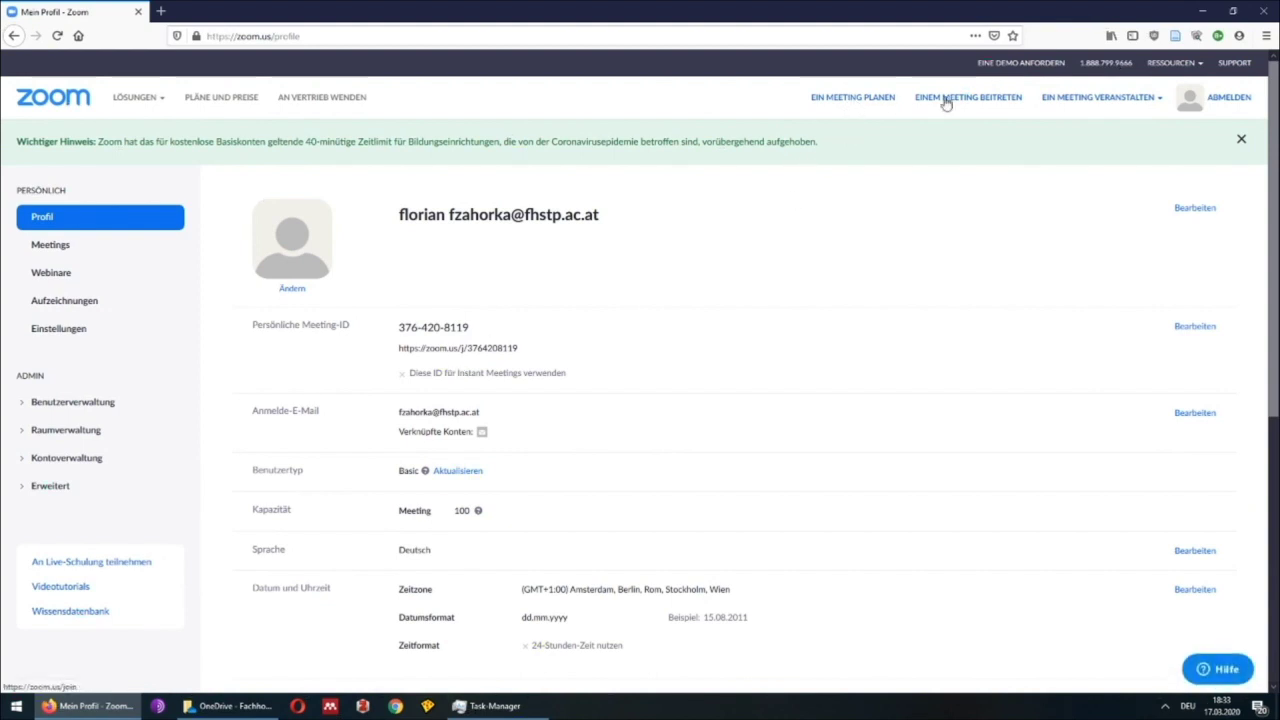
mouse_move(1082, 107)
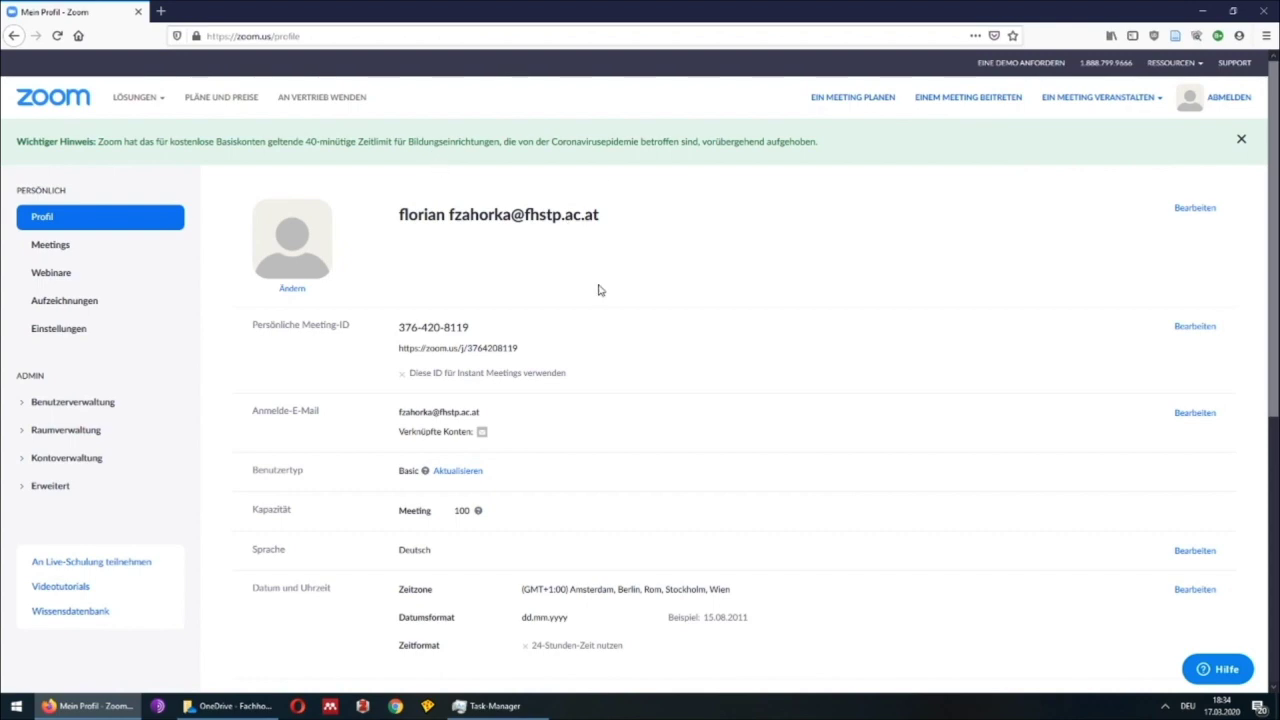
scroll(598, 290, down, 5)
scroll(800, 329, up, 5)
- Start a new meeting with topic 'Testmeeting' and description 'test'
click(845, 104)
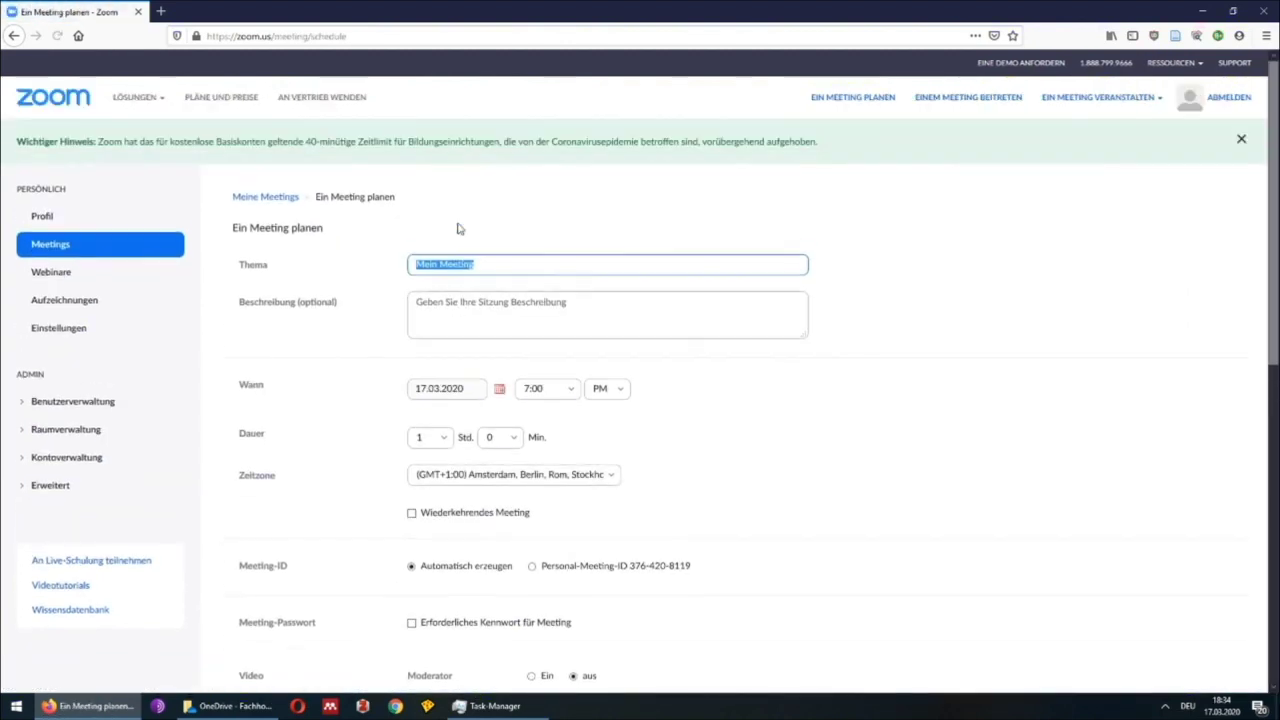
text(Testmee)
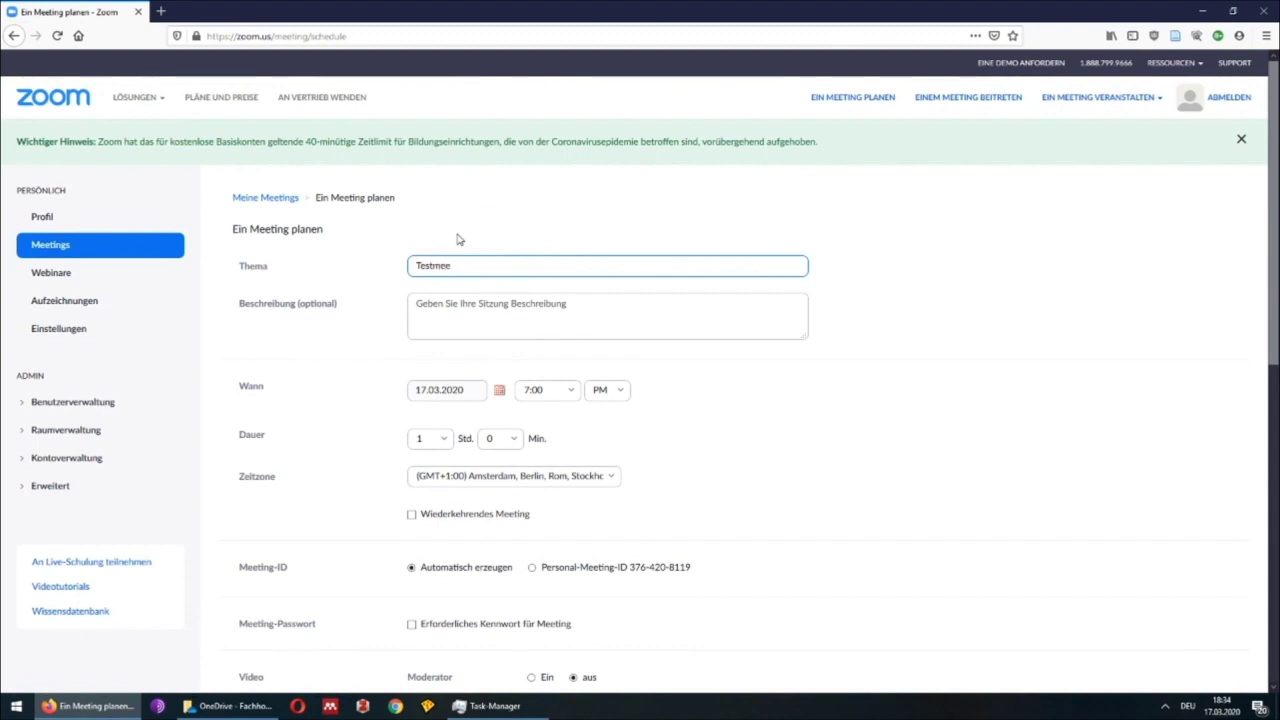
click(475, 306)
text(test)
key(Tab)
- Set the meeting to start at 6:30 PM and last 4 hours
click(551, 390)
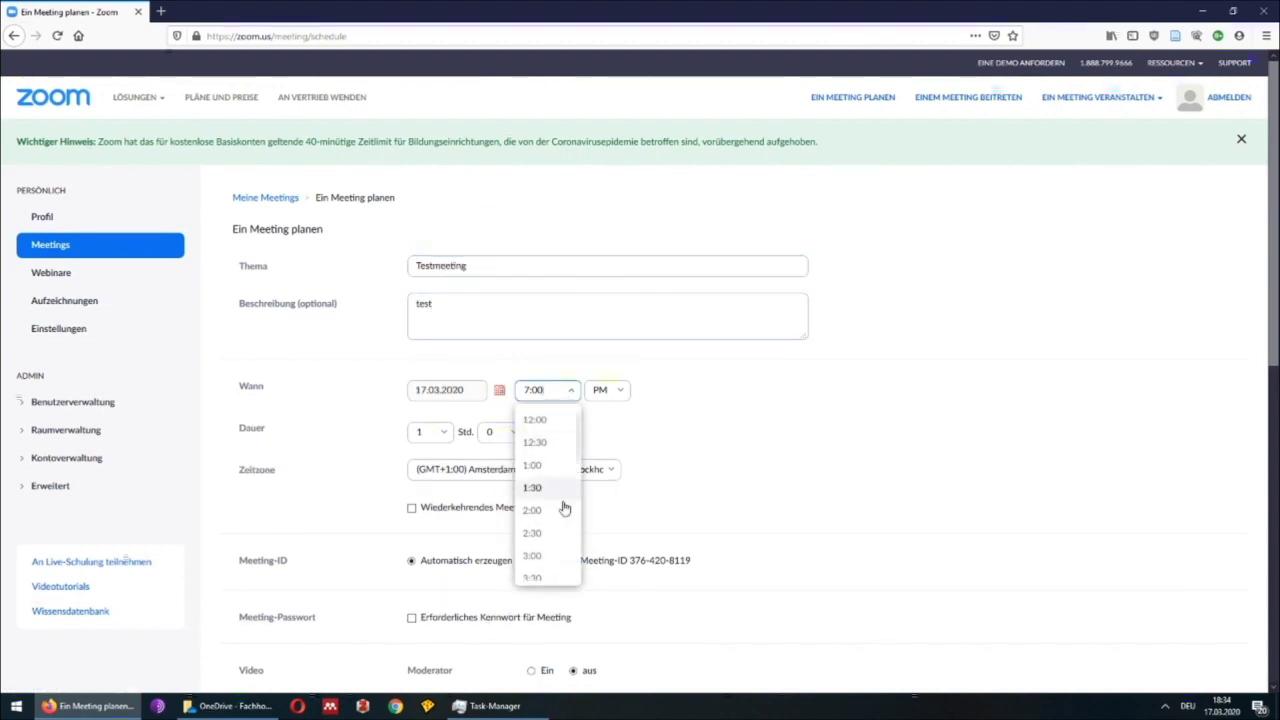
click(777, 331)
click(563, 390)
scroll(551, 486, up, 3)
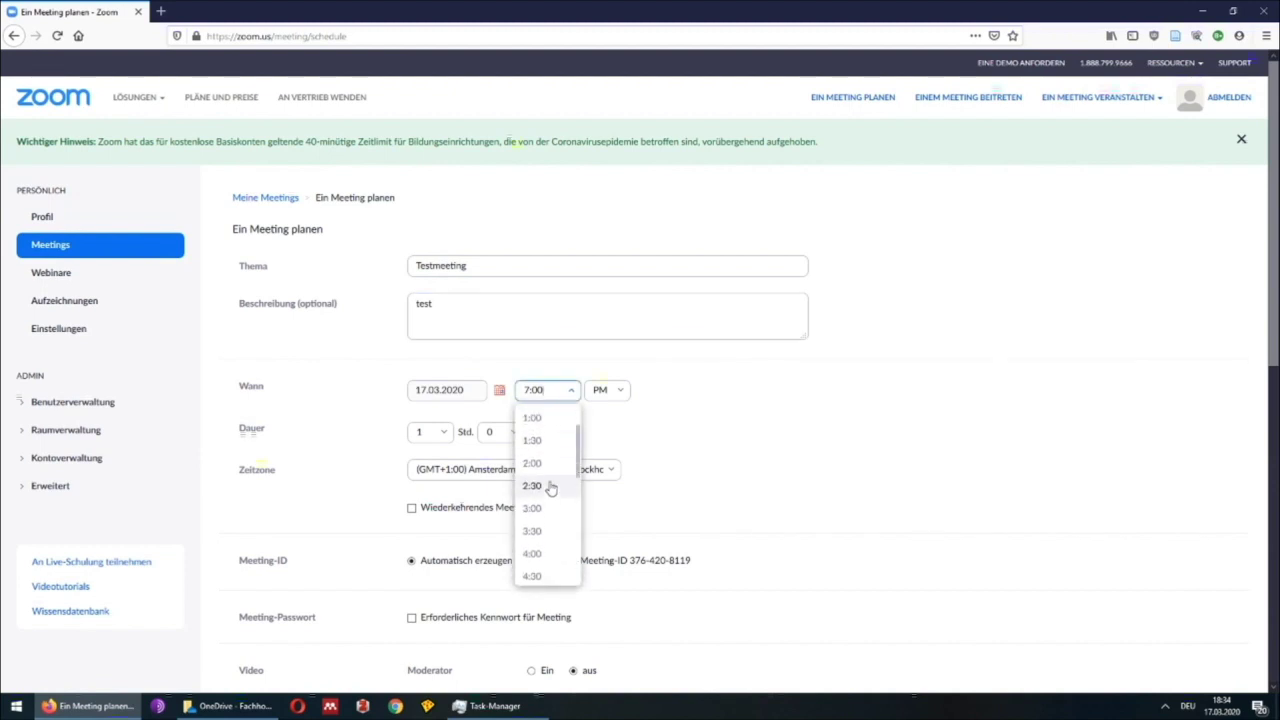
click(548, 495)
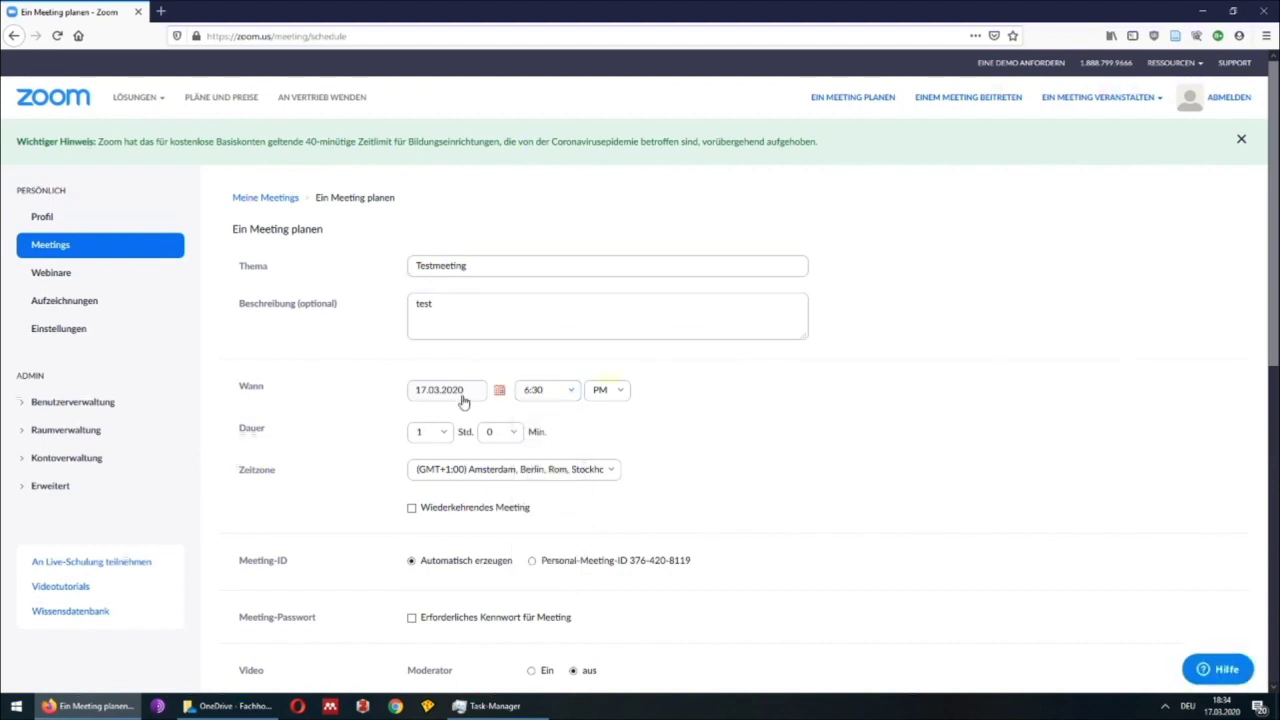
click(428, 432)
click(424, 551)
- Keep it non-recurring, turn host and participant video on, and mute participants on entry
click(460, 507)
scroll(467, 387, down, 1)
click(458, 372)
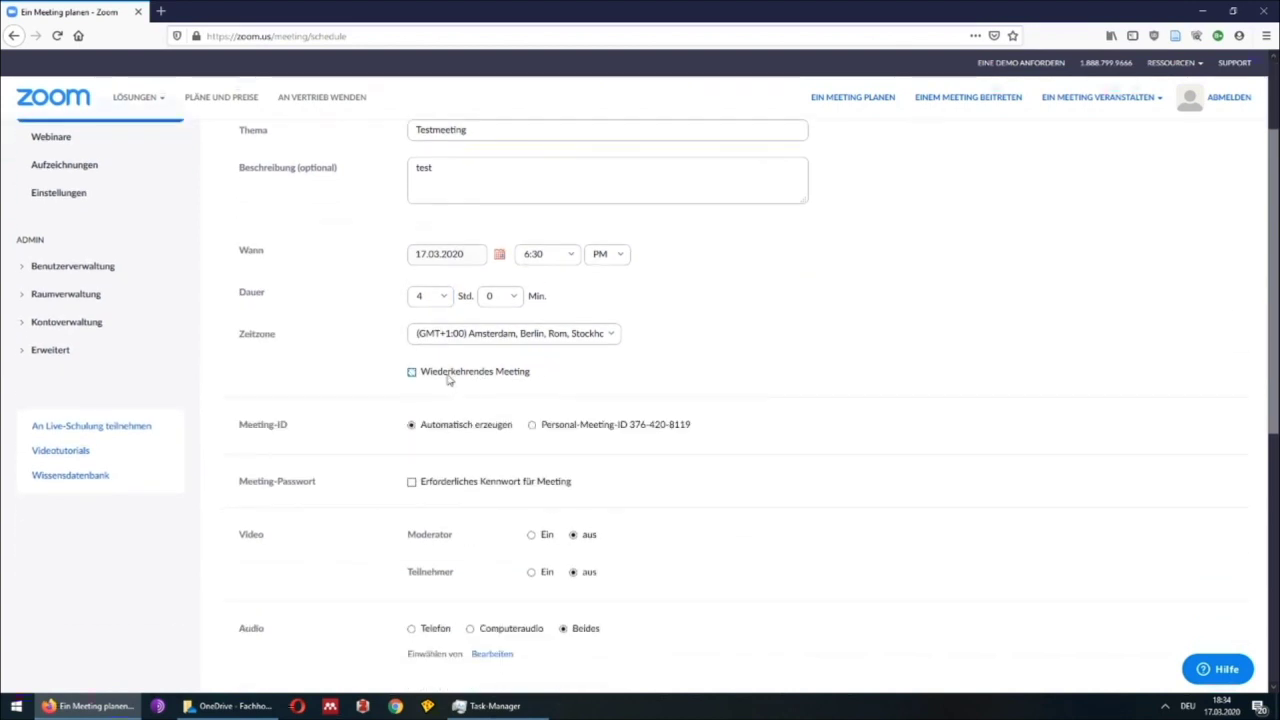
scroll(512, 420, down, 1)
scroll(512, 428, down, 3)
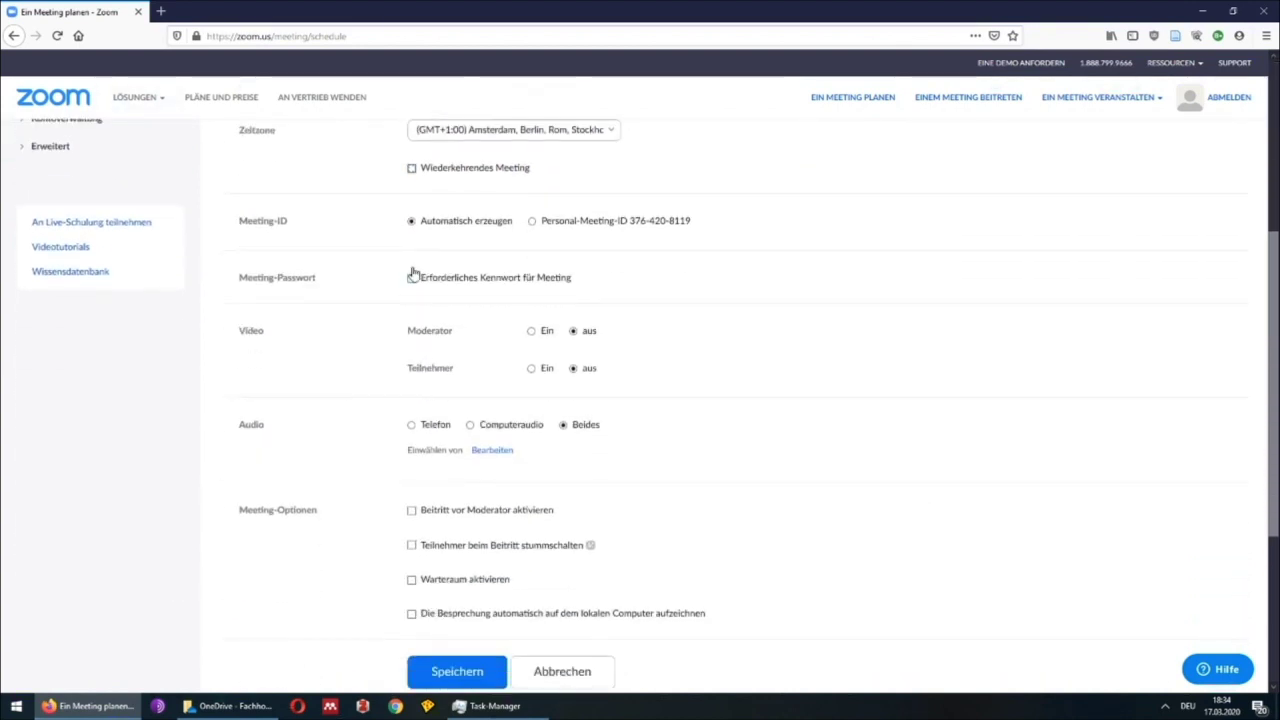
click(531, 332)
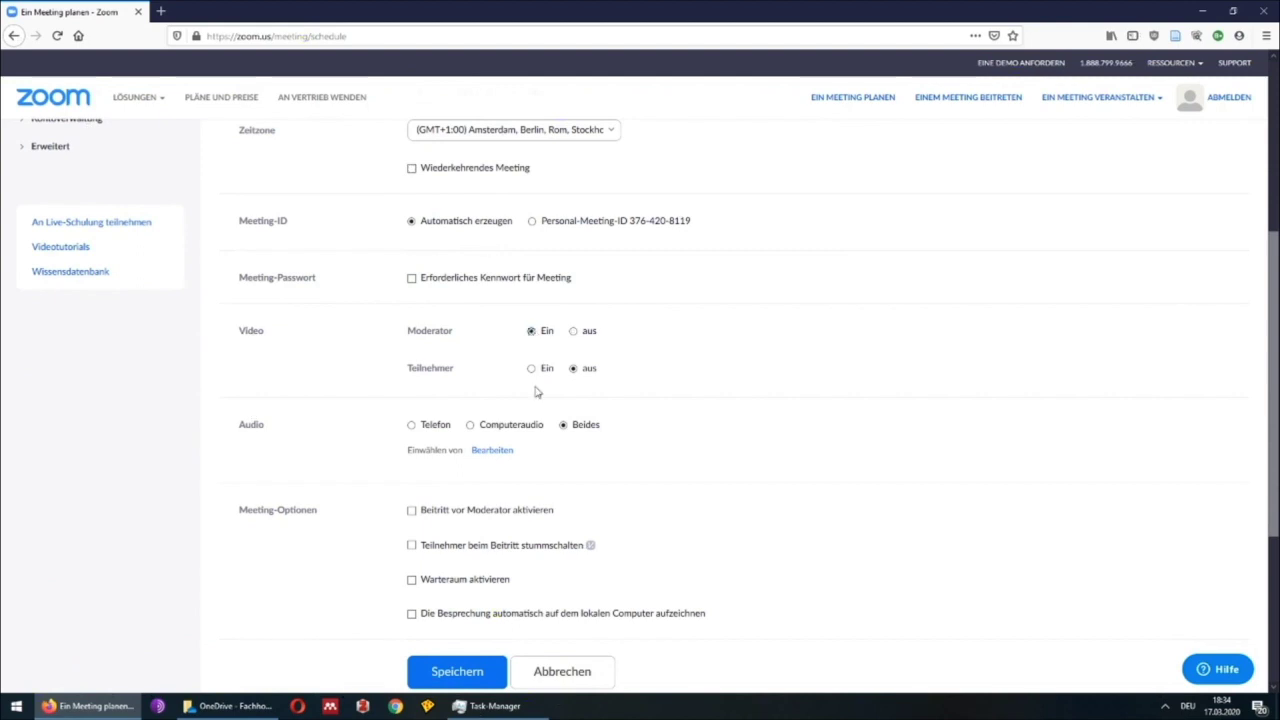
scroll(492, 488, down, 2)
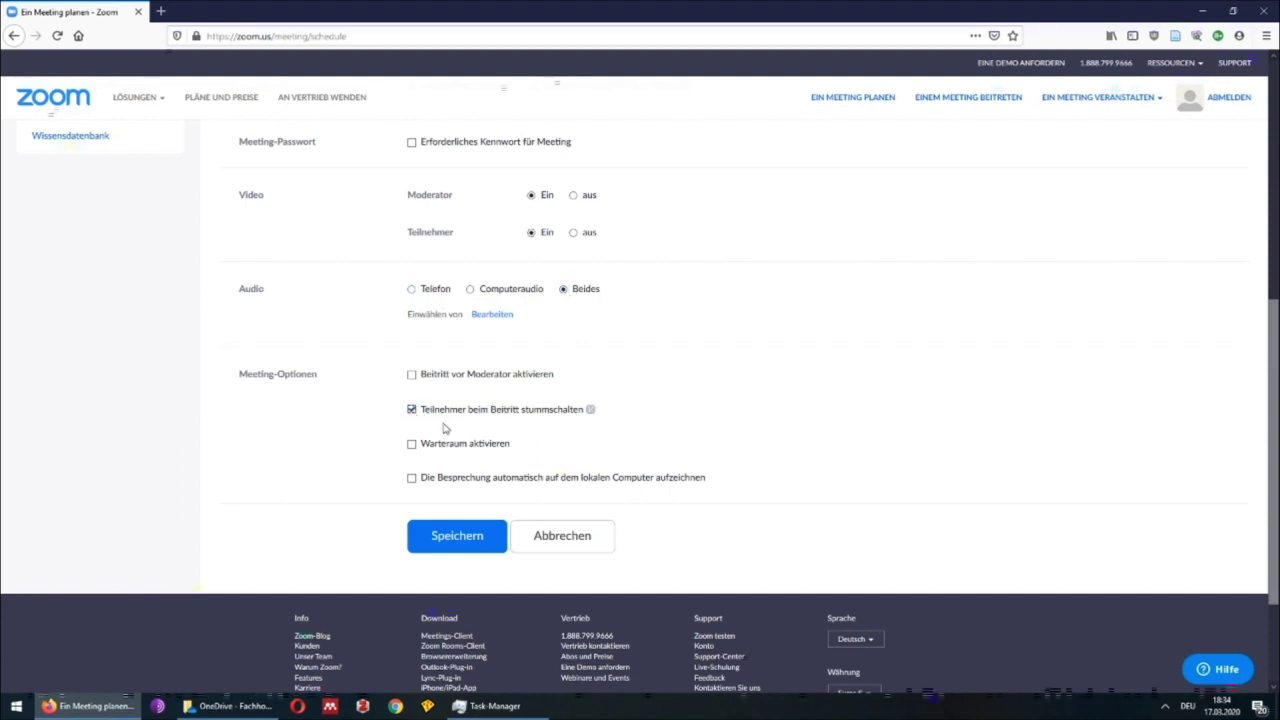
mouse_move(588, 414)
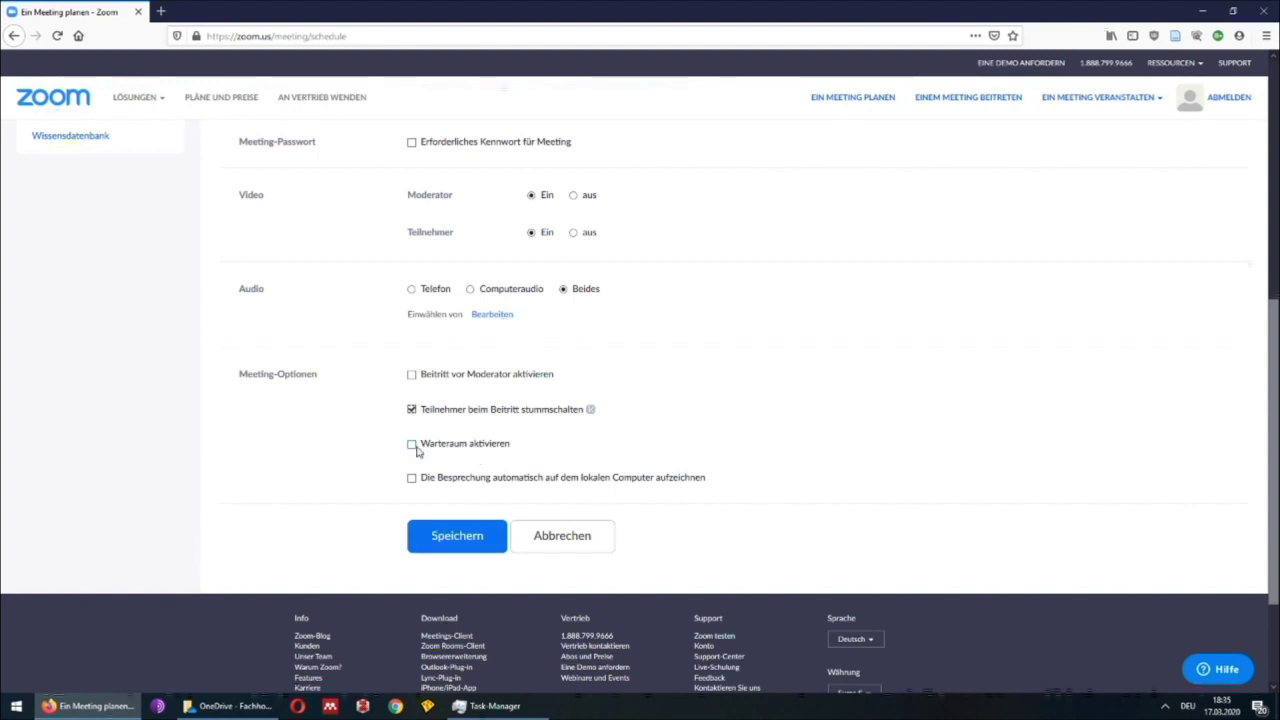
- Save Testmeeting for 17.03.2020 at 6:30 PM
click(455, 537)
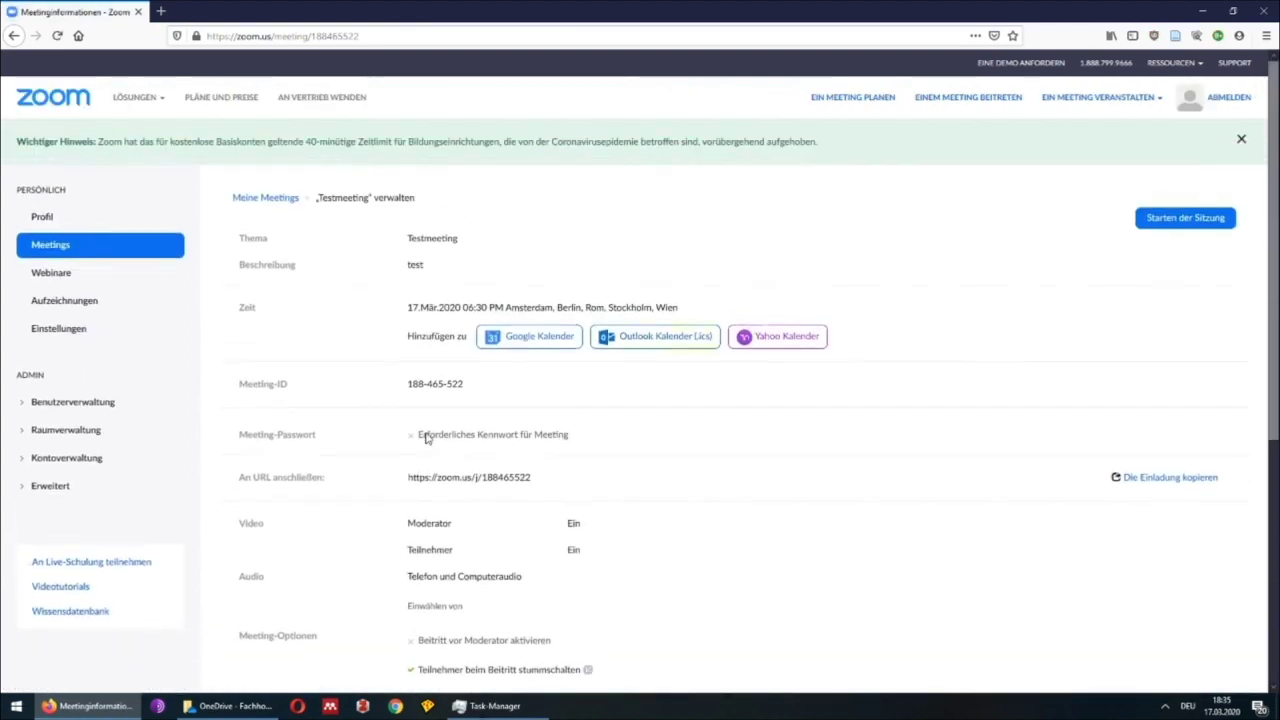
click(63, 343)
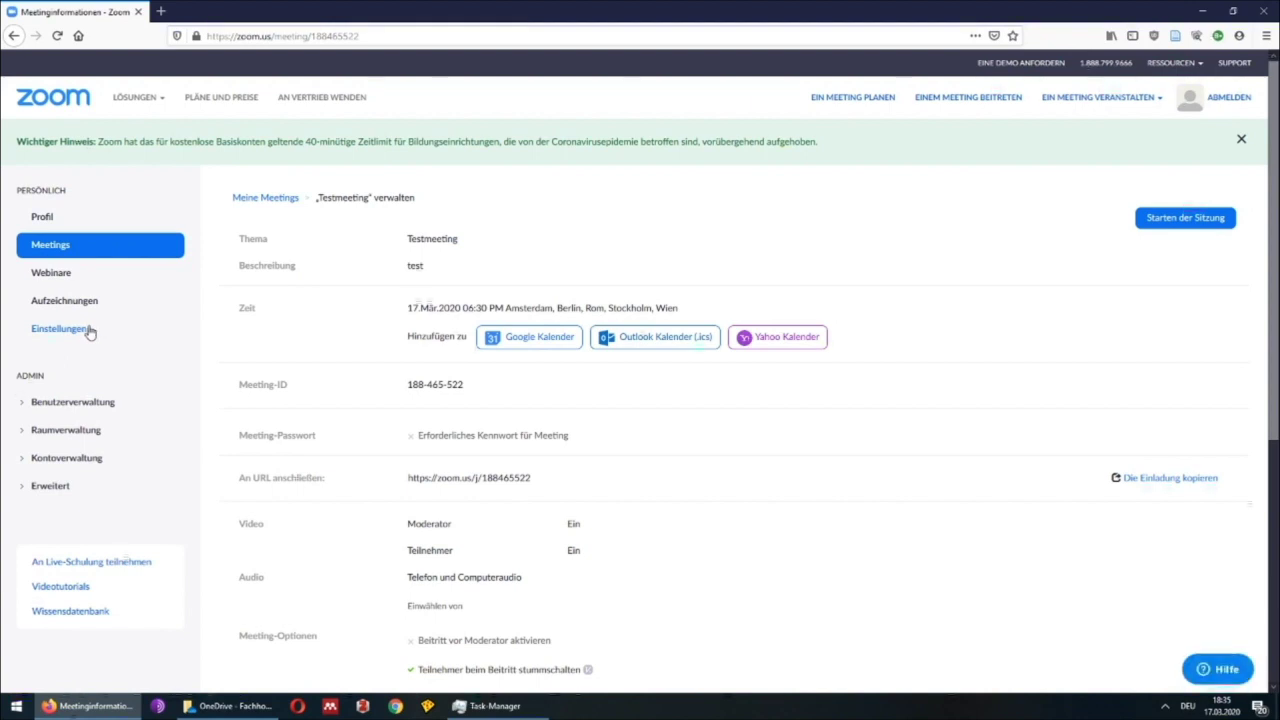
- Find the Breakout-Raum option in the account settings
click(80, 336)
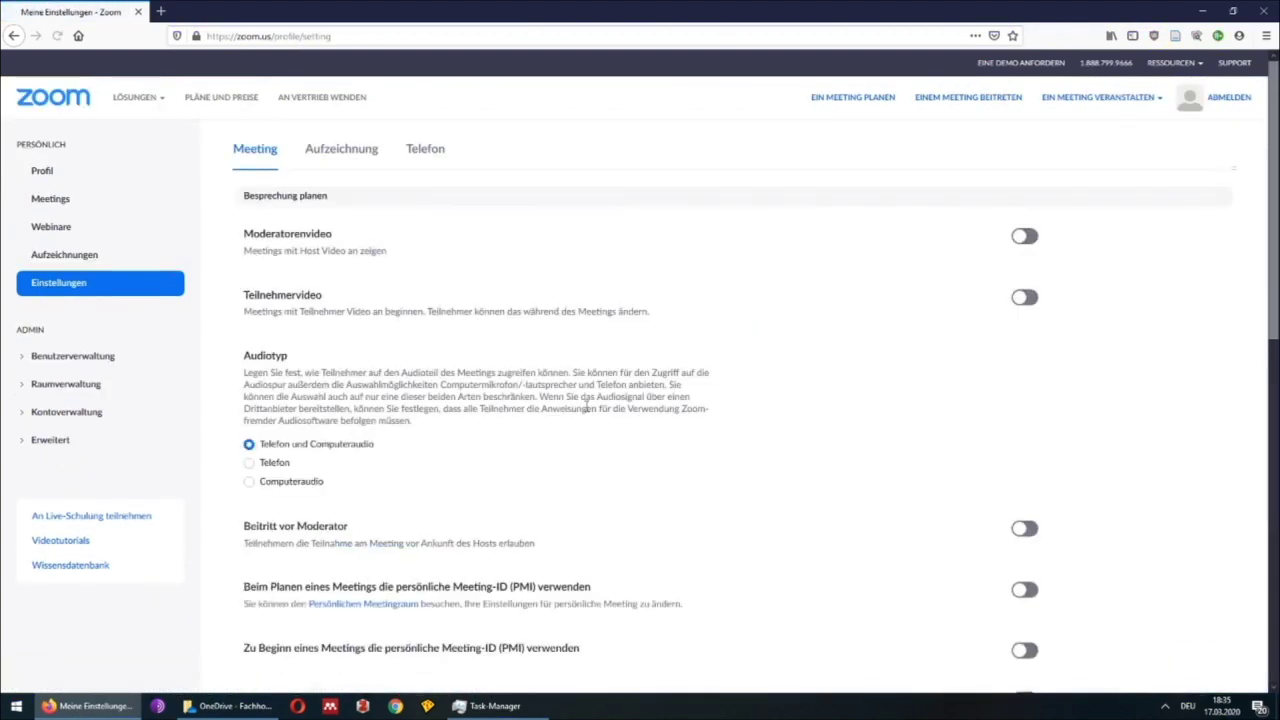
scroll(583, 408, down, 5)
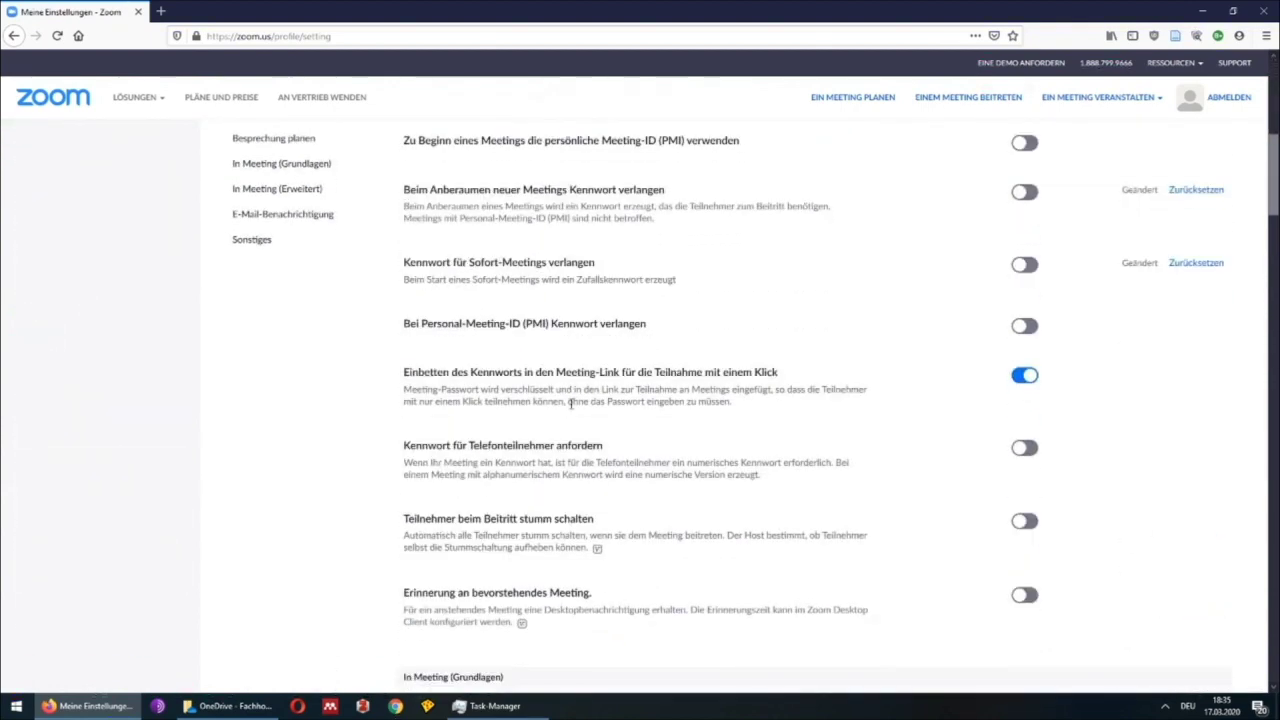
scroll(580, 358, up, 1)
scroll(566, 402, down, 2)
scroll(566, 402, down, 5)
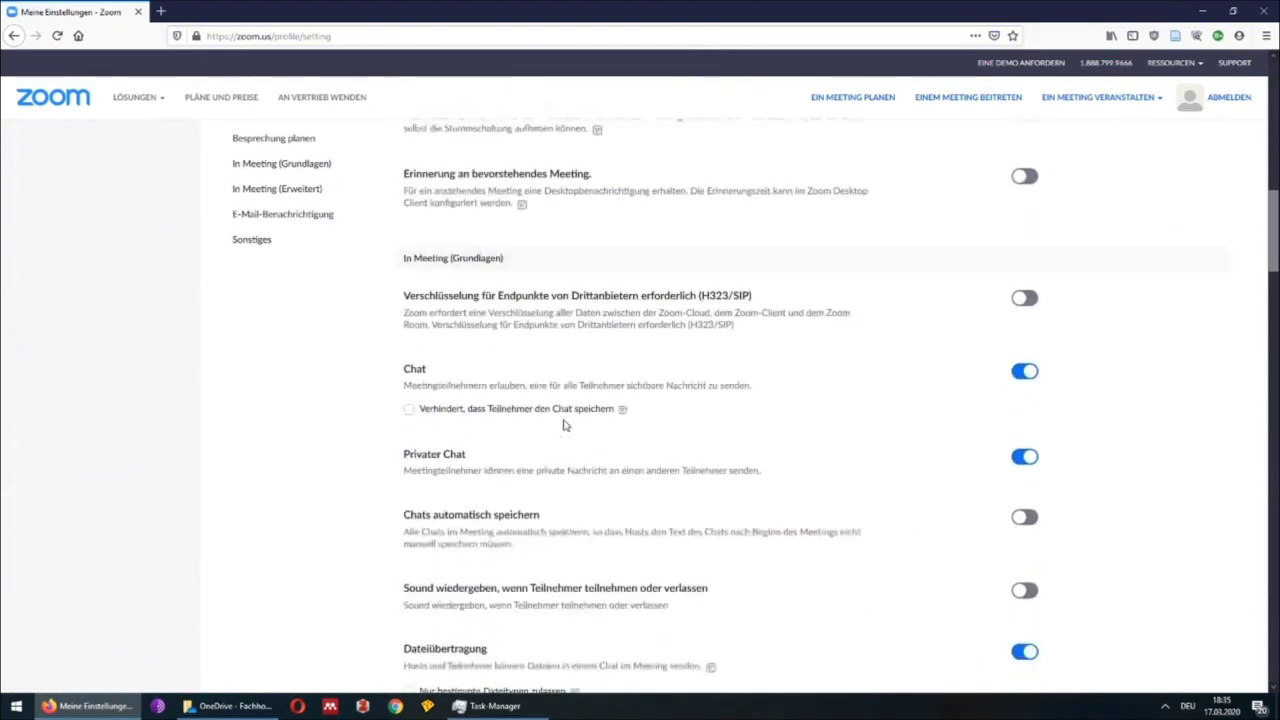
scroll(592, 418, down, 4)
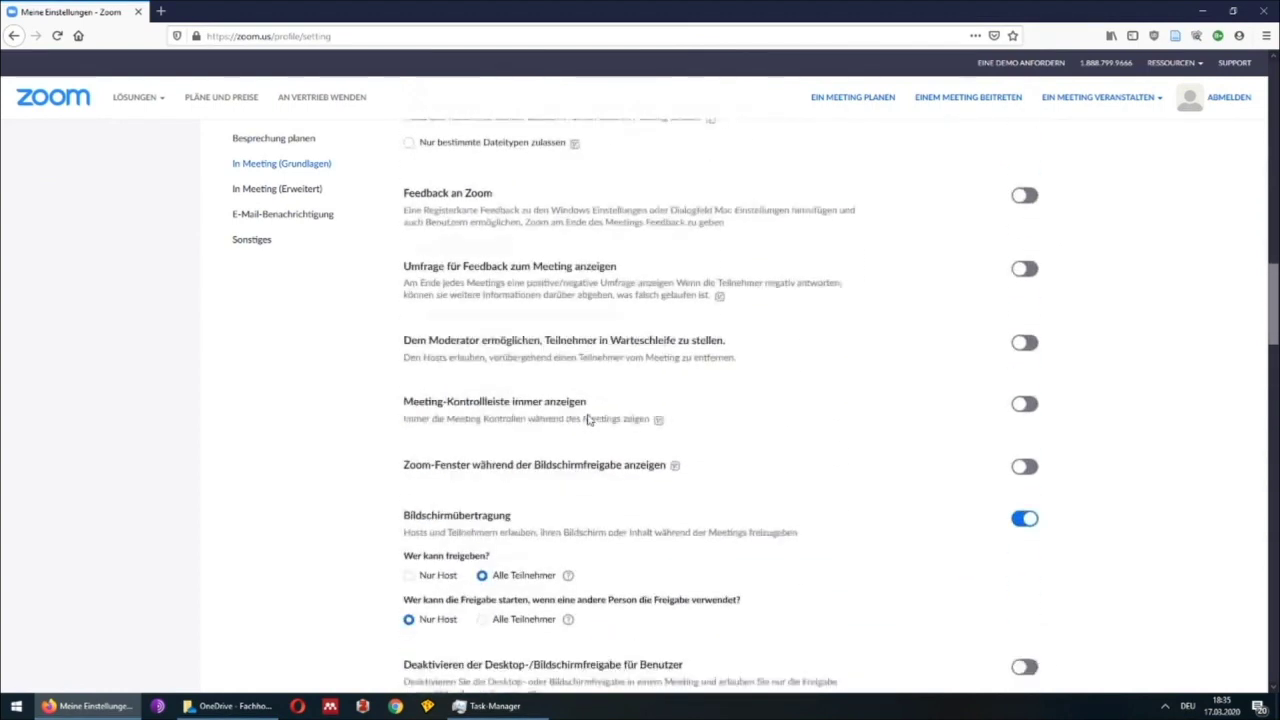
scroll(588, 420, down, 2)
scroll(588, 420, down, 5)
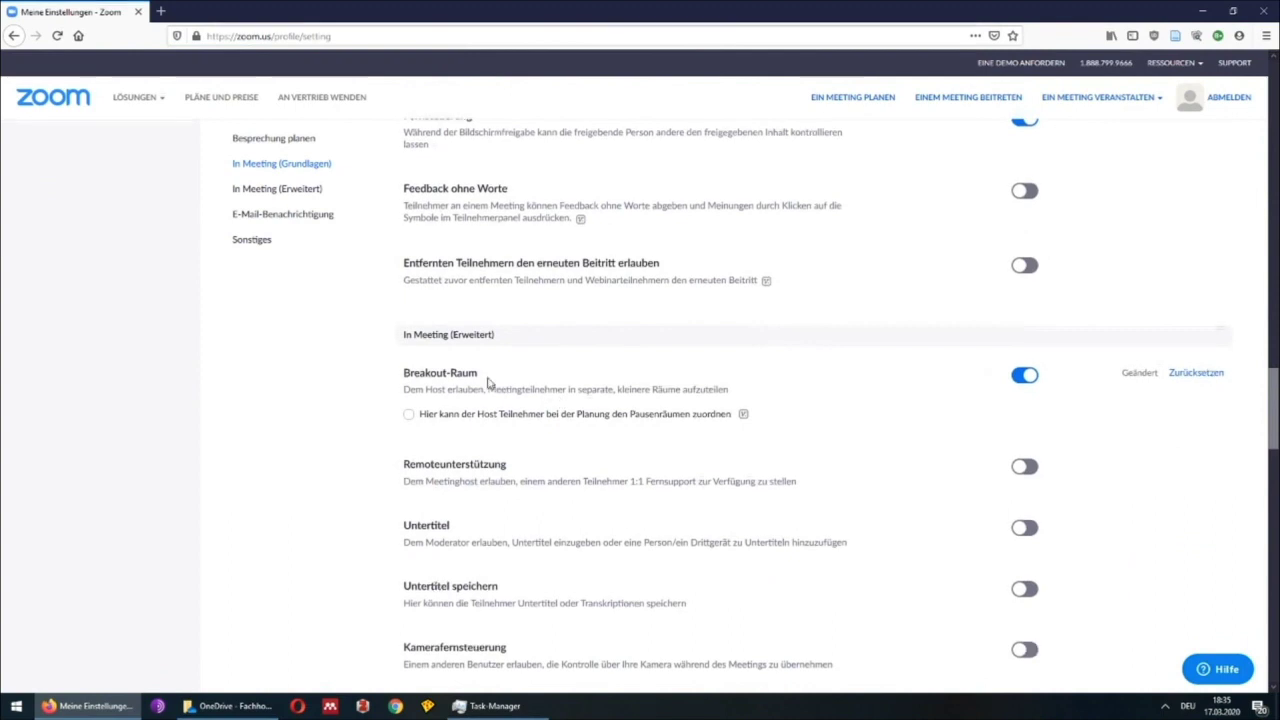
scroll(578, 432, down, 1)
drag(406, 267, 1140, 346)
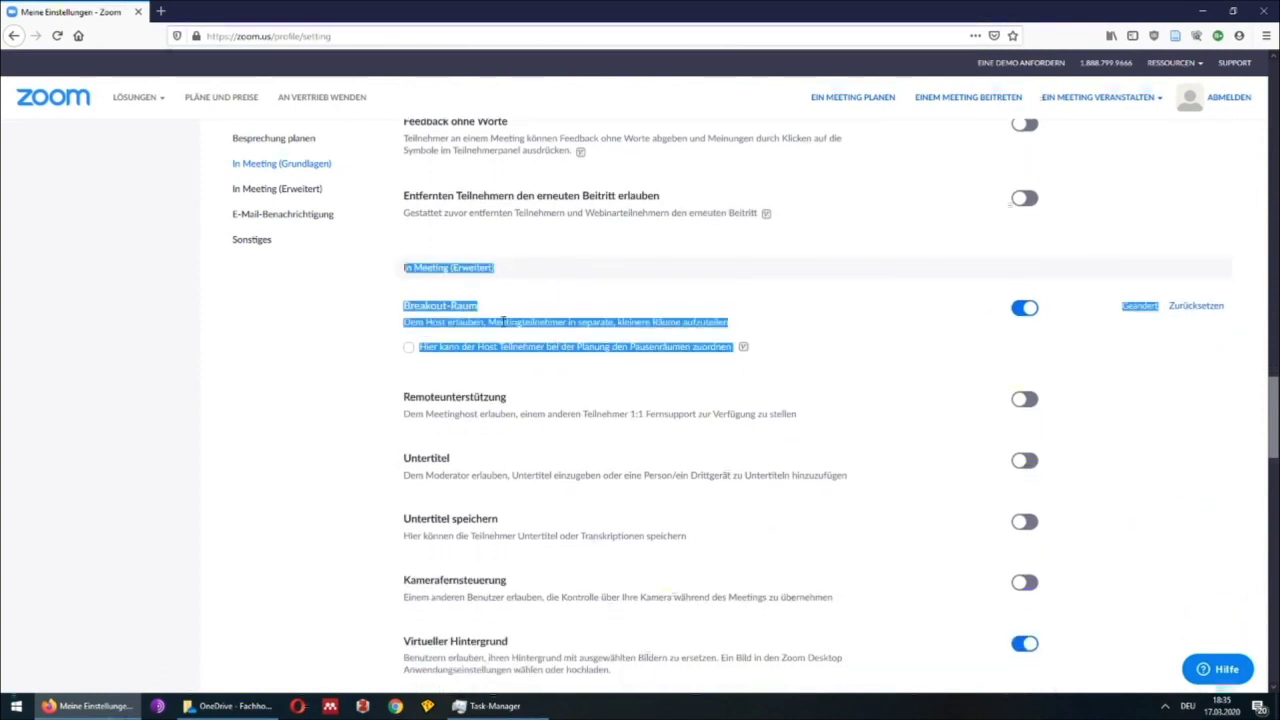
click(516, 322)
drag(404, 320, 735, 328)
click(645, 335)
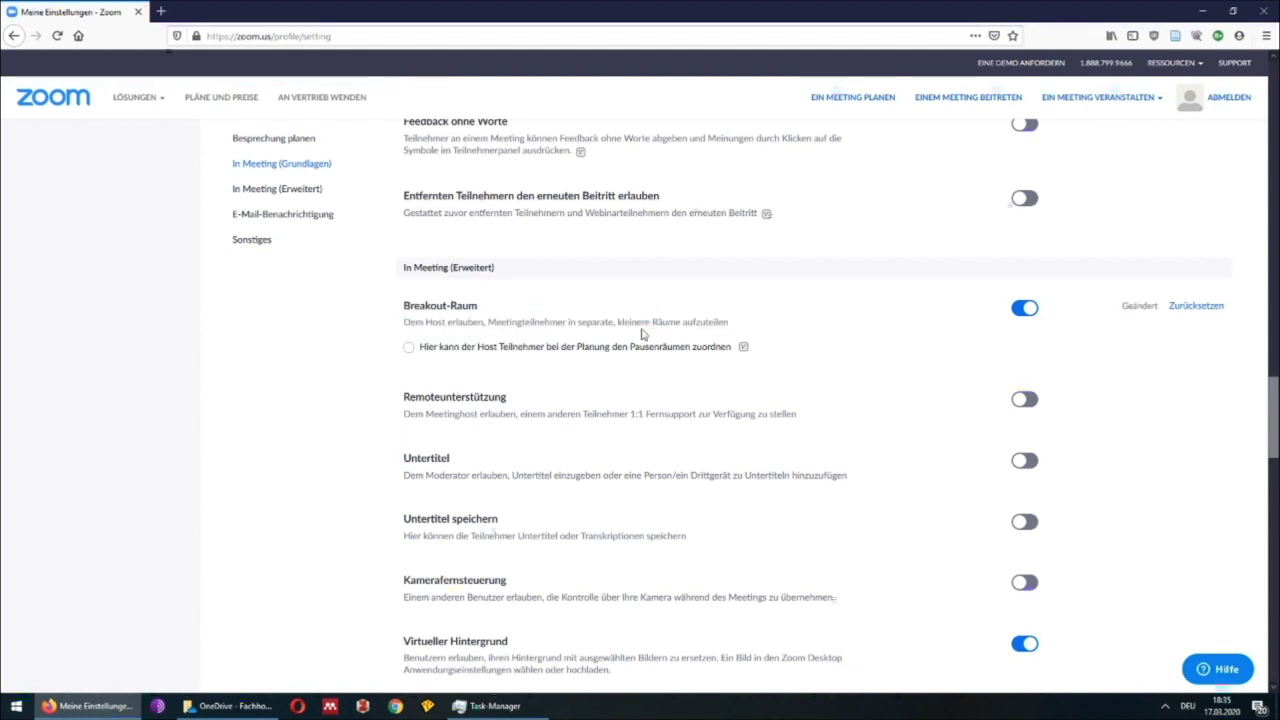
- Enable pre-assigning participants to breakout rooms when scheduling and save
click(408, 347)
click(420, 386)
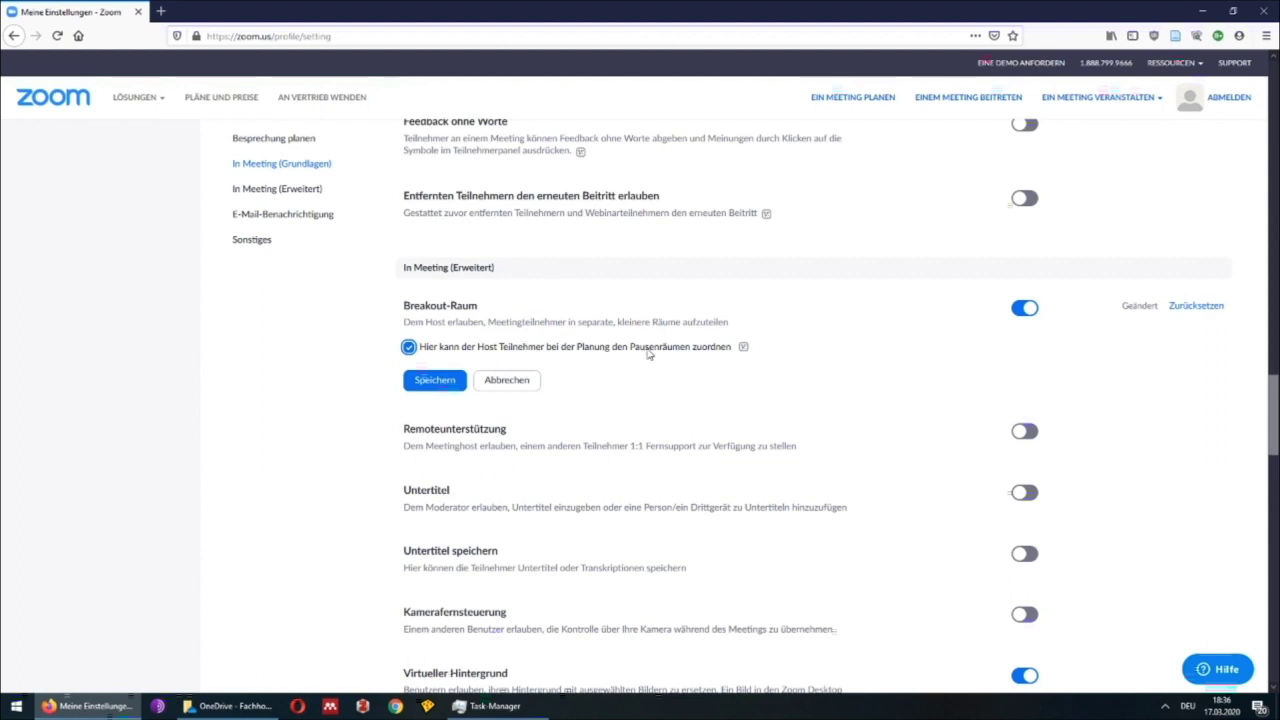
click(418, 389)
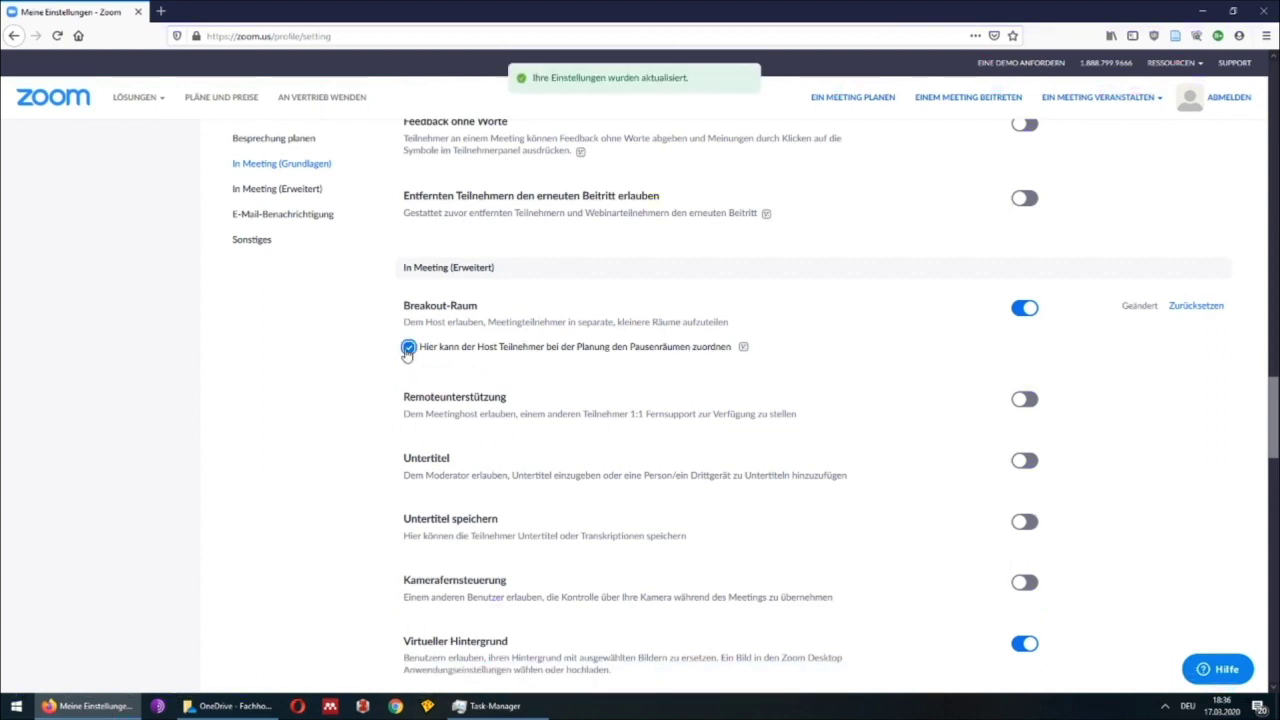
- Show the upcoming meetings list with Testmeeting at 06:30 PM today
scroll(563, 371, up, 15)
scroll(681, 337, up, 10)
click(853, 97)
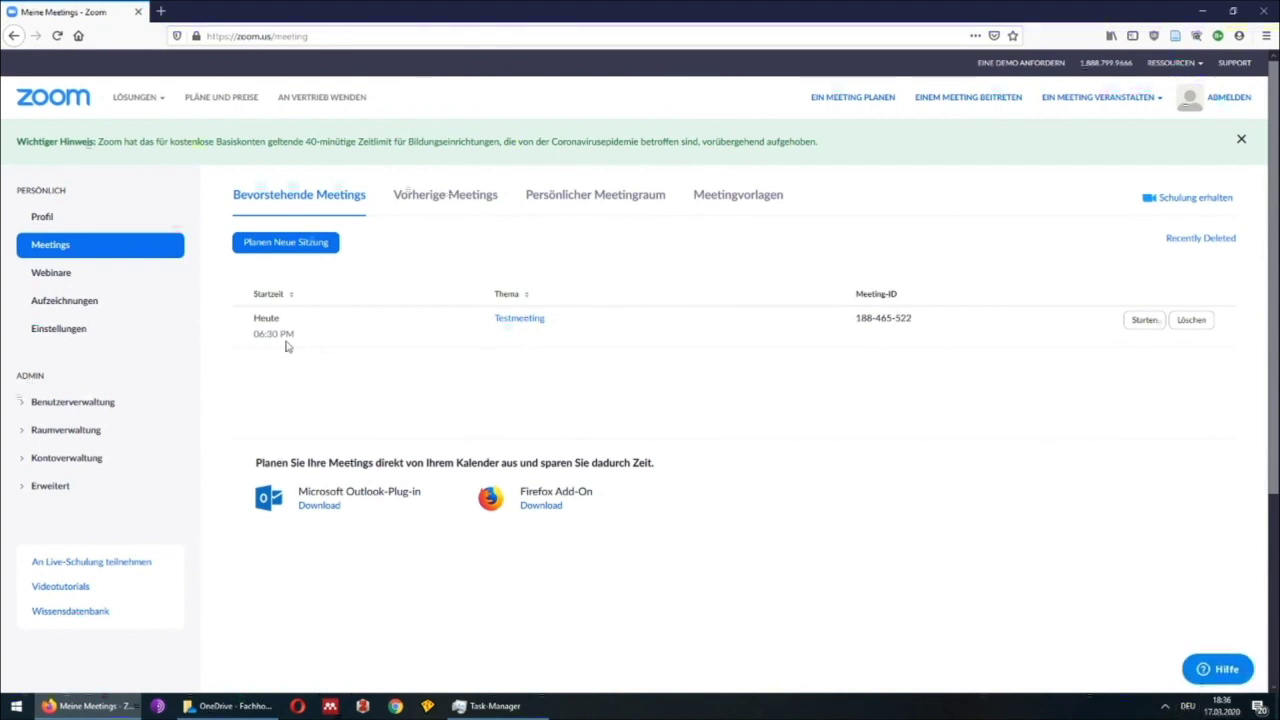
- Launch Testmeeting by saving and running the Zoom launcher, then bring Firefox forward
click(1145, 332)
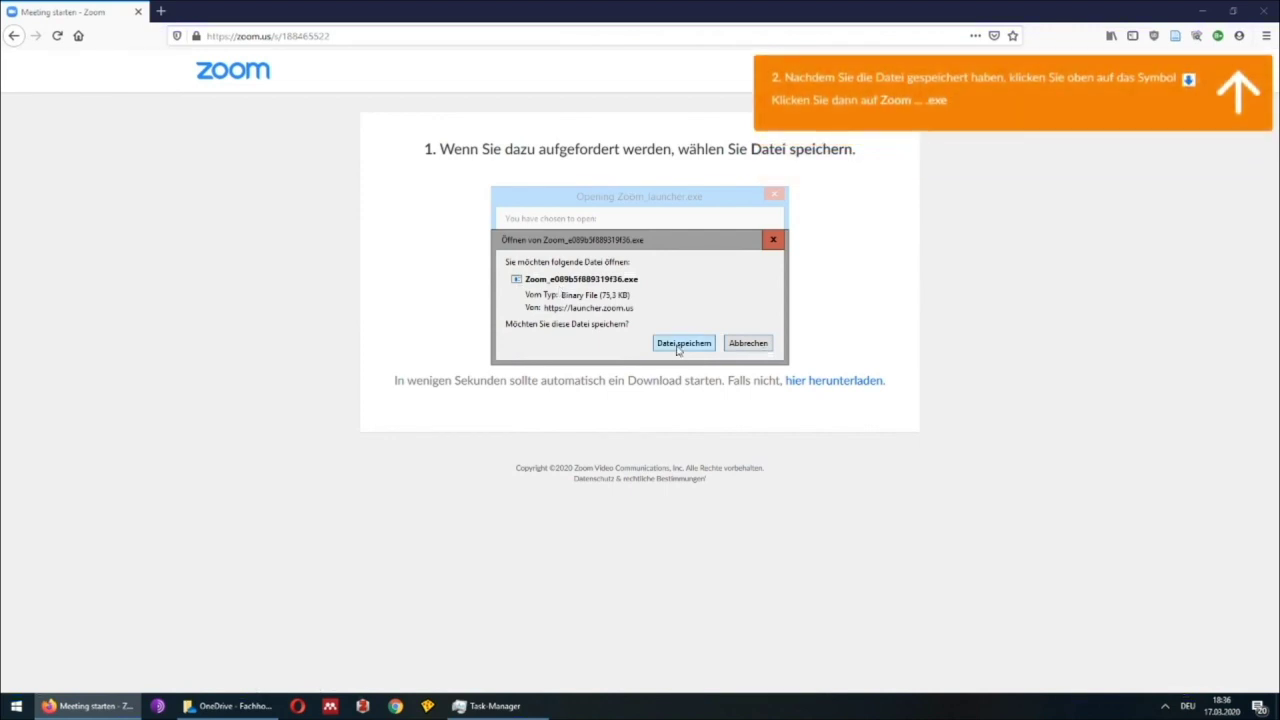
click(683, 344)
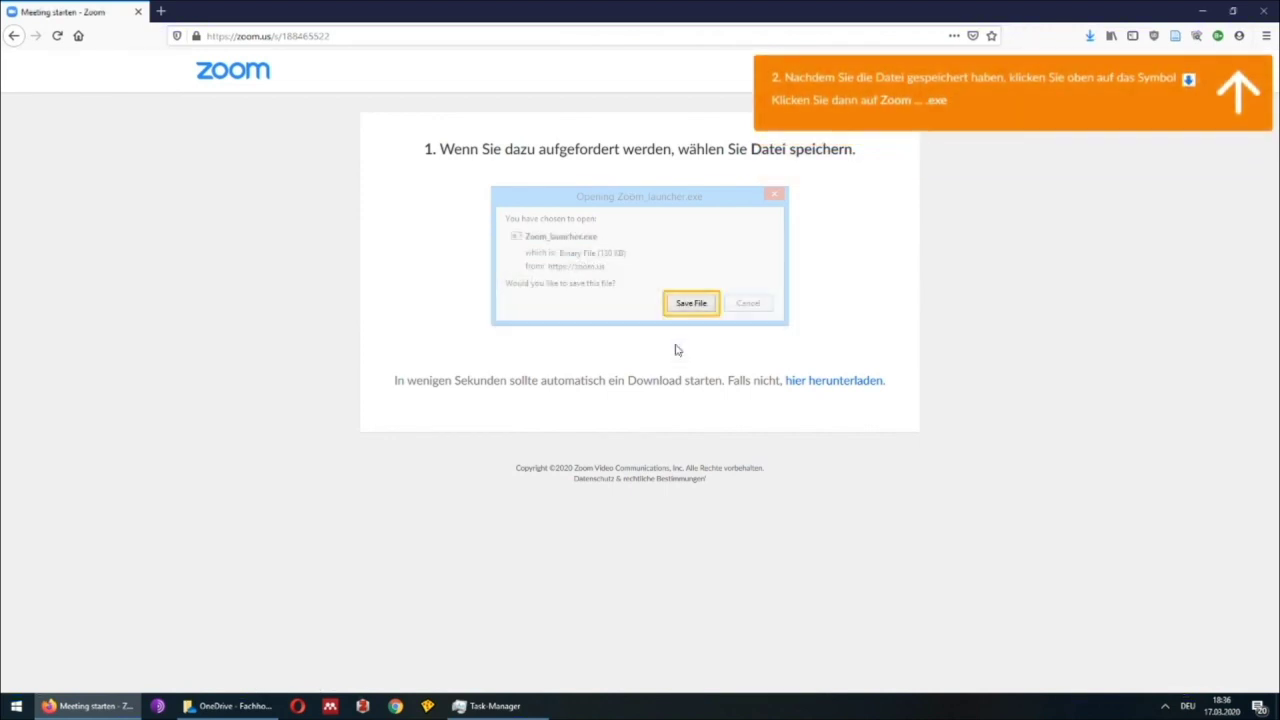
click(1090, 35)
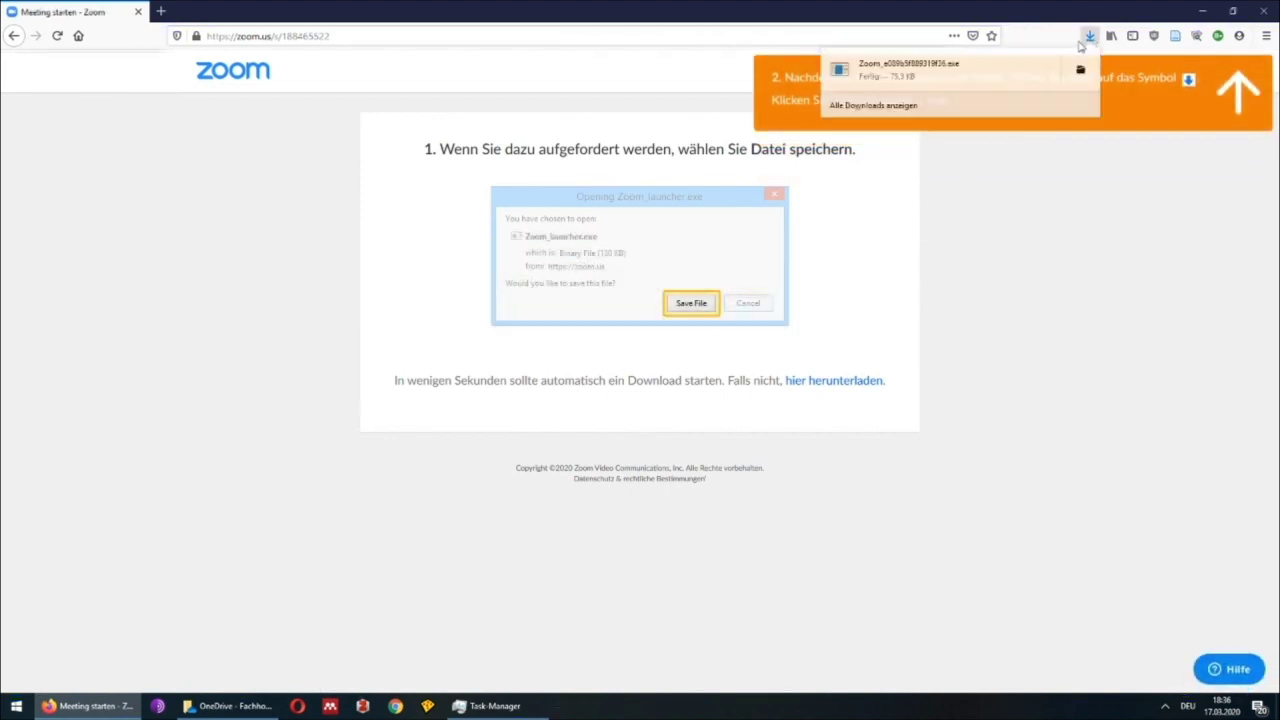
click(877, 83)
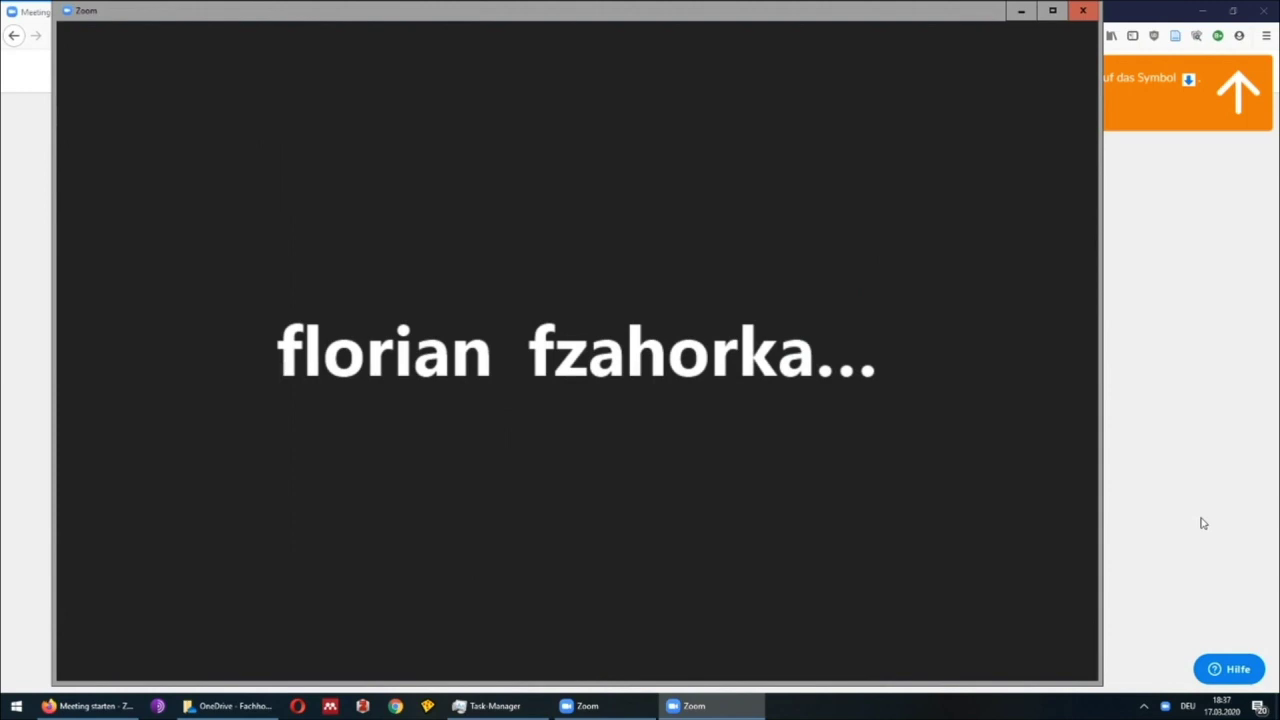
mouse_move(628, 462)
click(1226, 499)
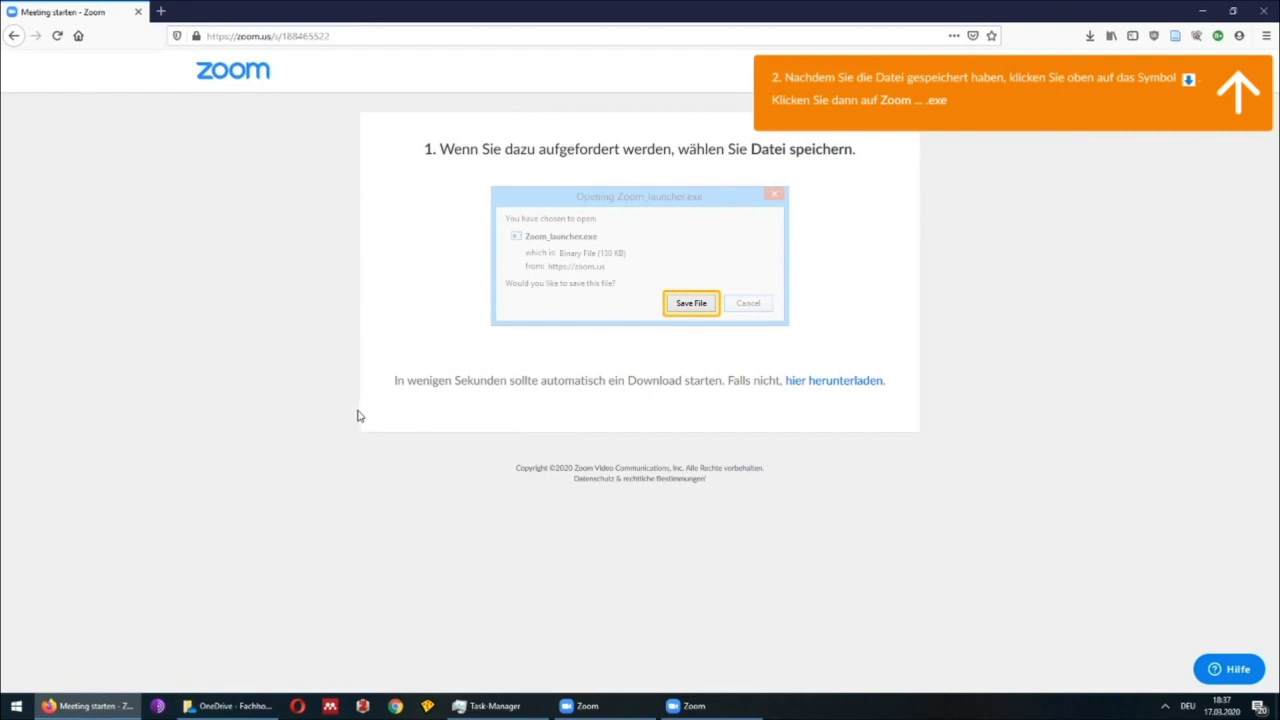
- Go back to Meine Meetings and reopen Testmeeting's details page
click(13, 36)
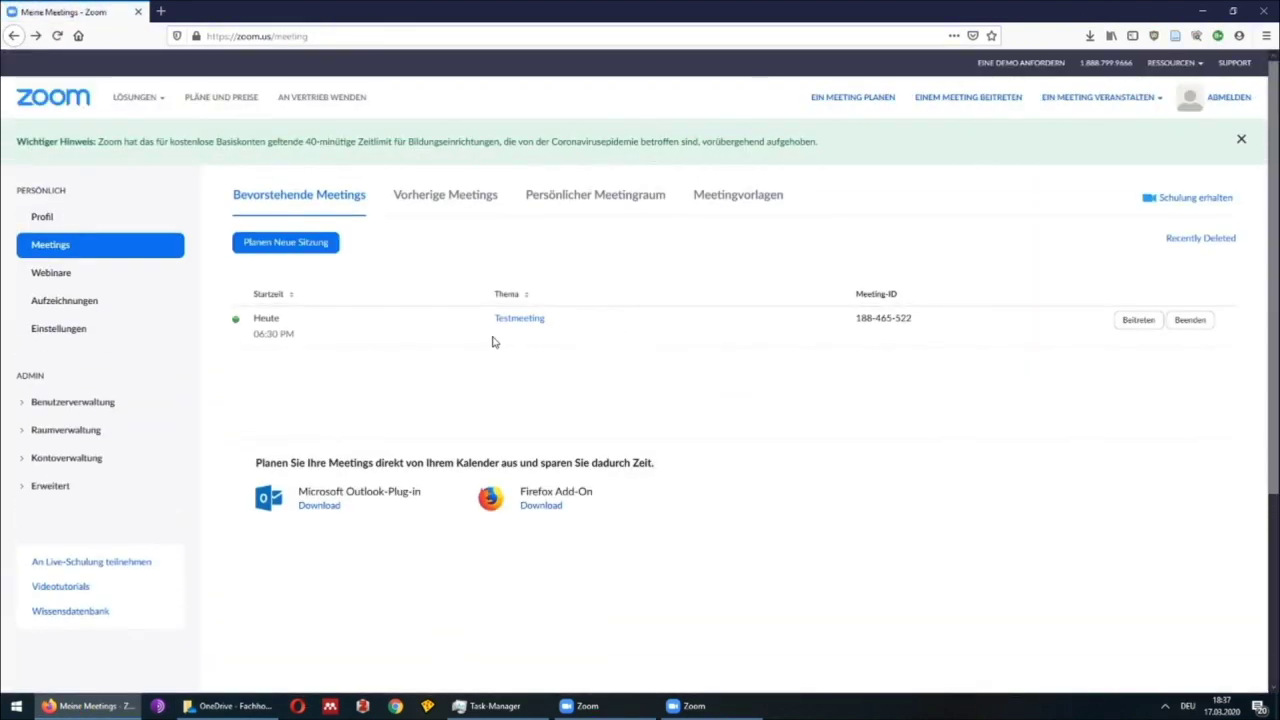
mouse_move(507, 328)
mouse_down()
mouse_move(666, 394)
mouse_move(520, 326)
mouse_up()
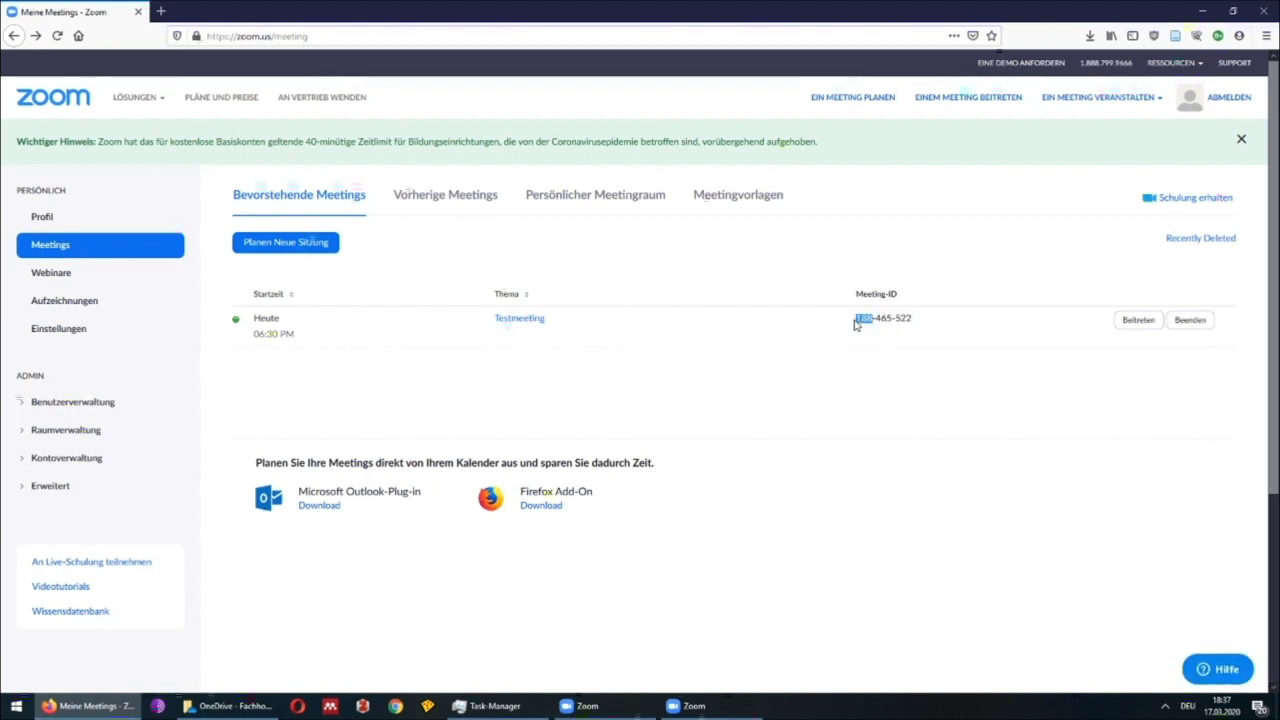
click(508, 319)
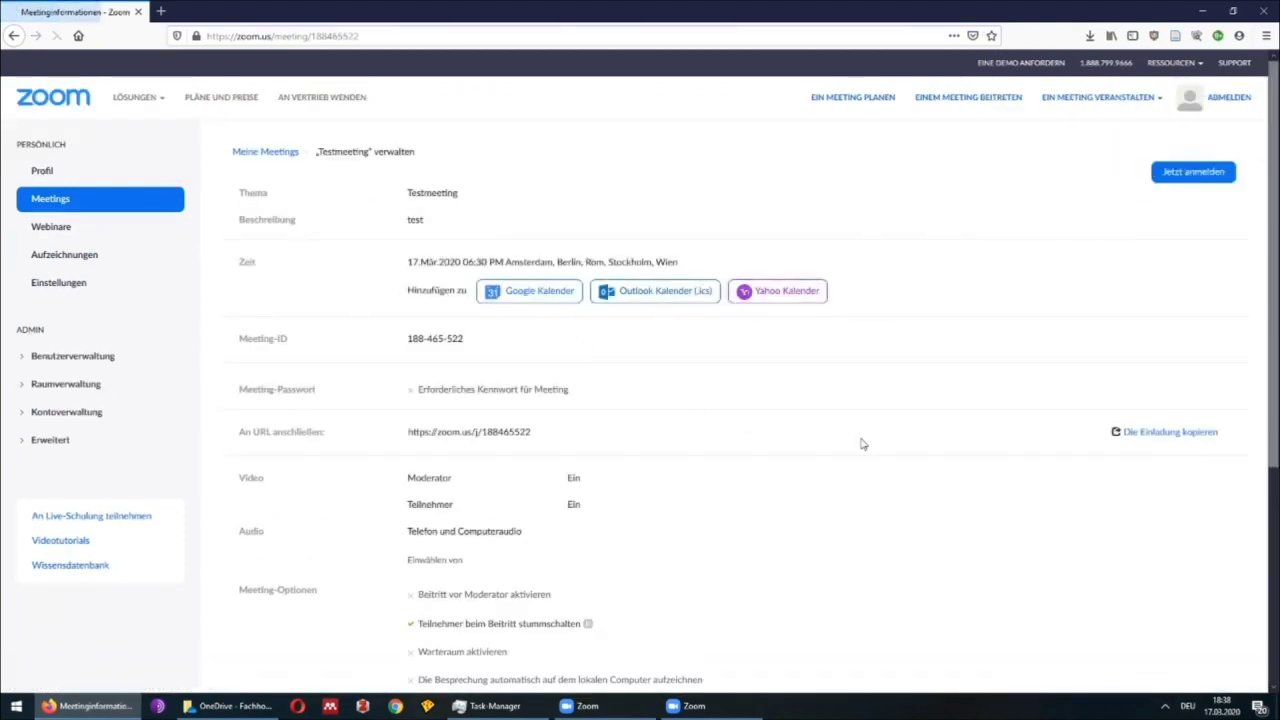
- Copy Testmeeting's meeting invitation text and close the invitation dialog
click(1148, 482)
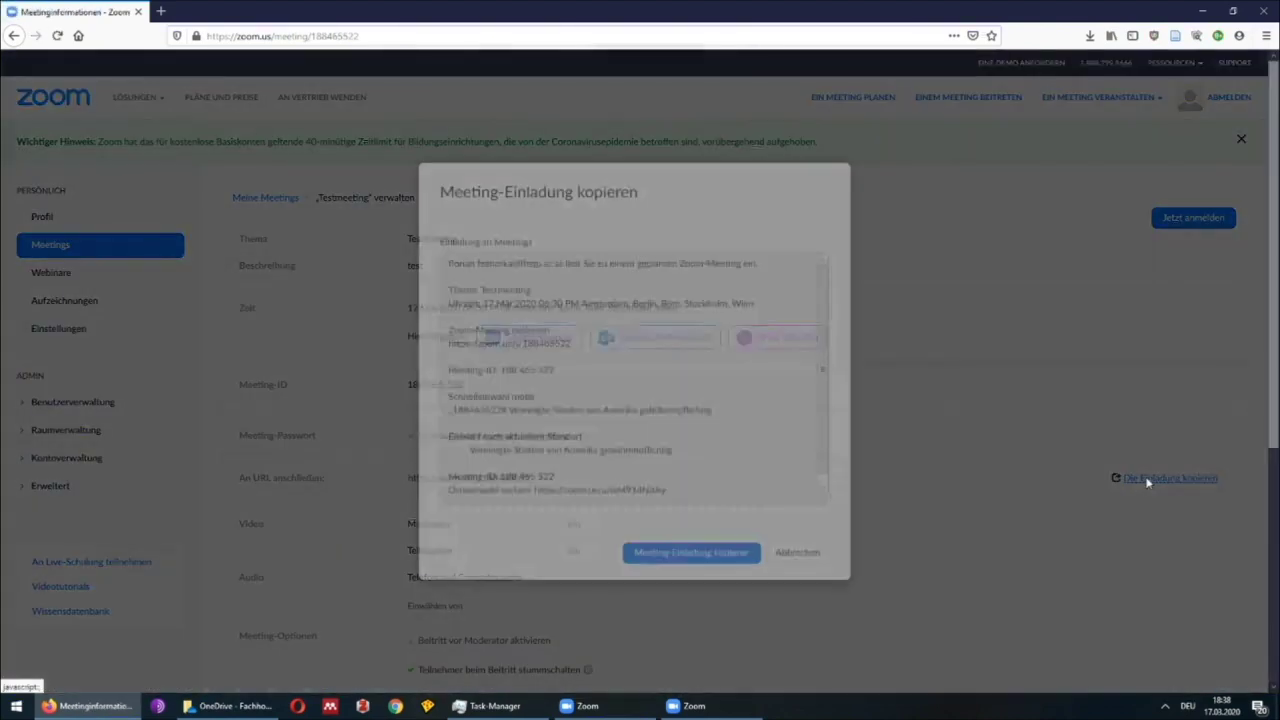
click(674, 551)
click(803, 553)
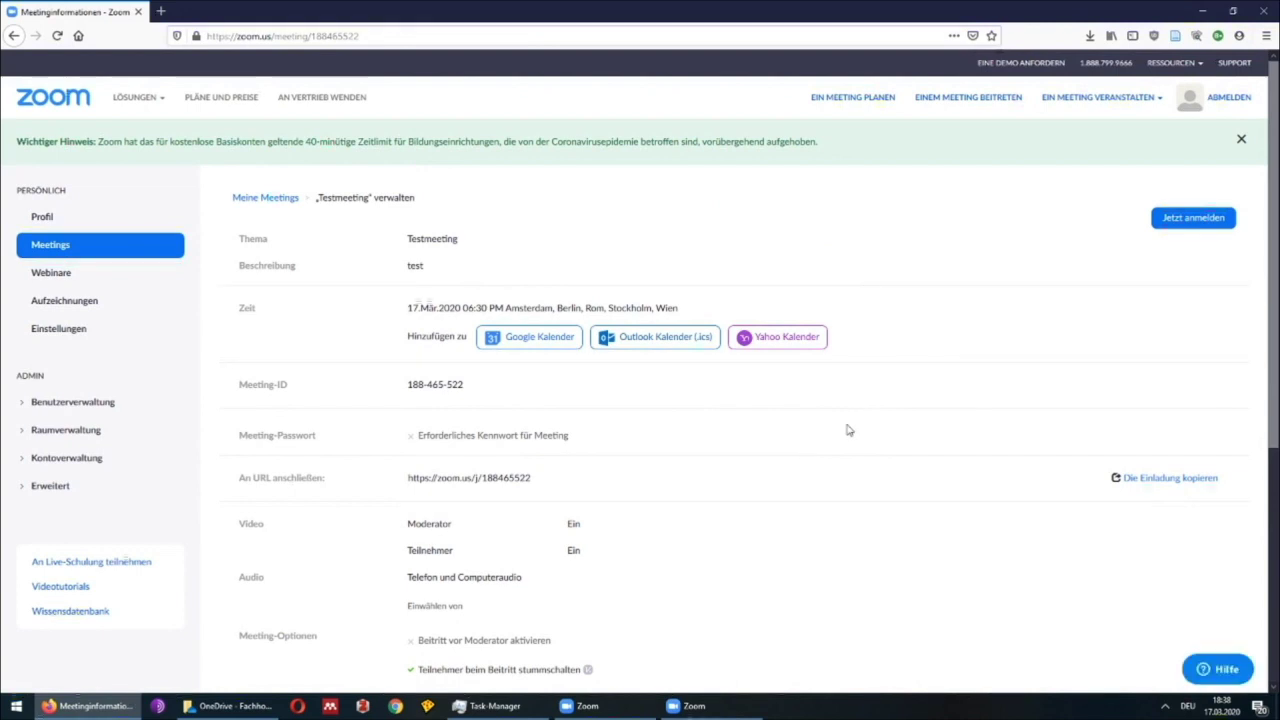
scroll(463, 448, down, 1)
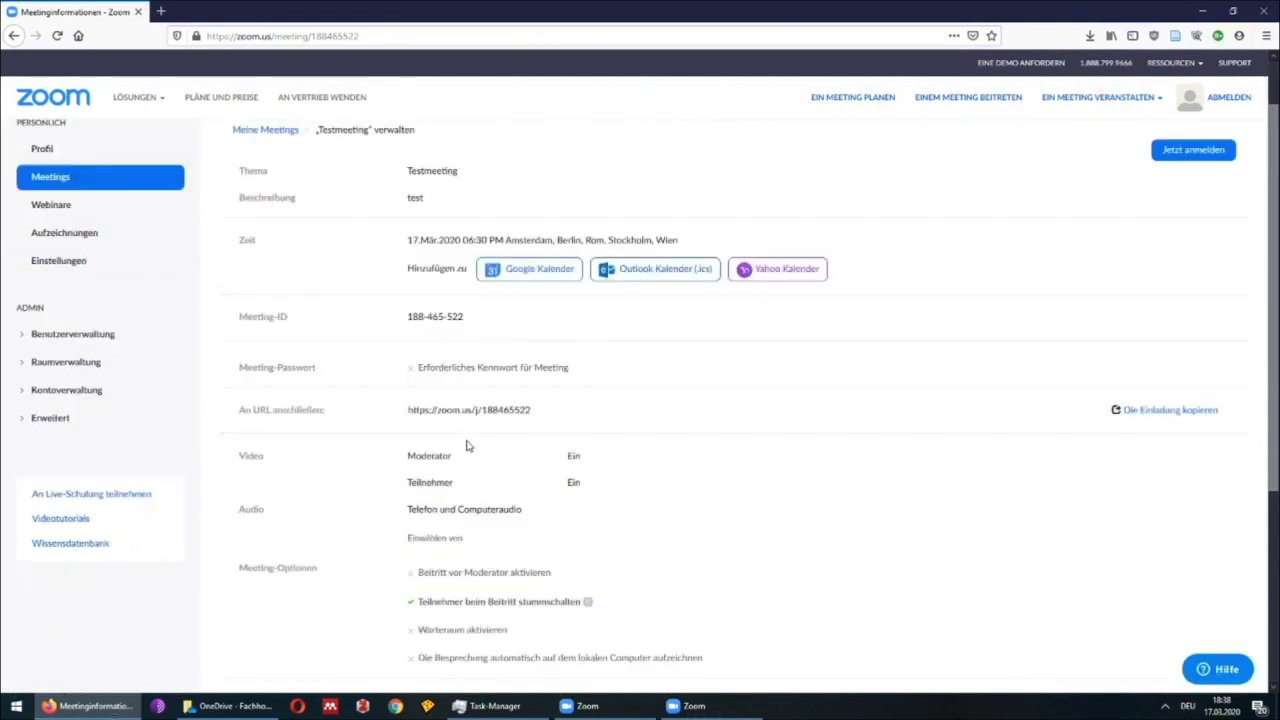
scroll(545, 430, down, 2)
scroll(543, 425, up, 1)
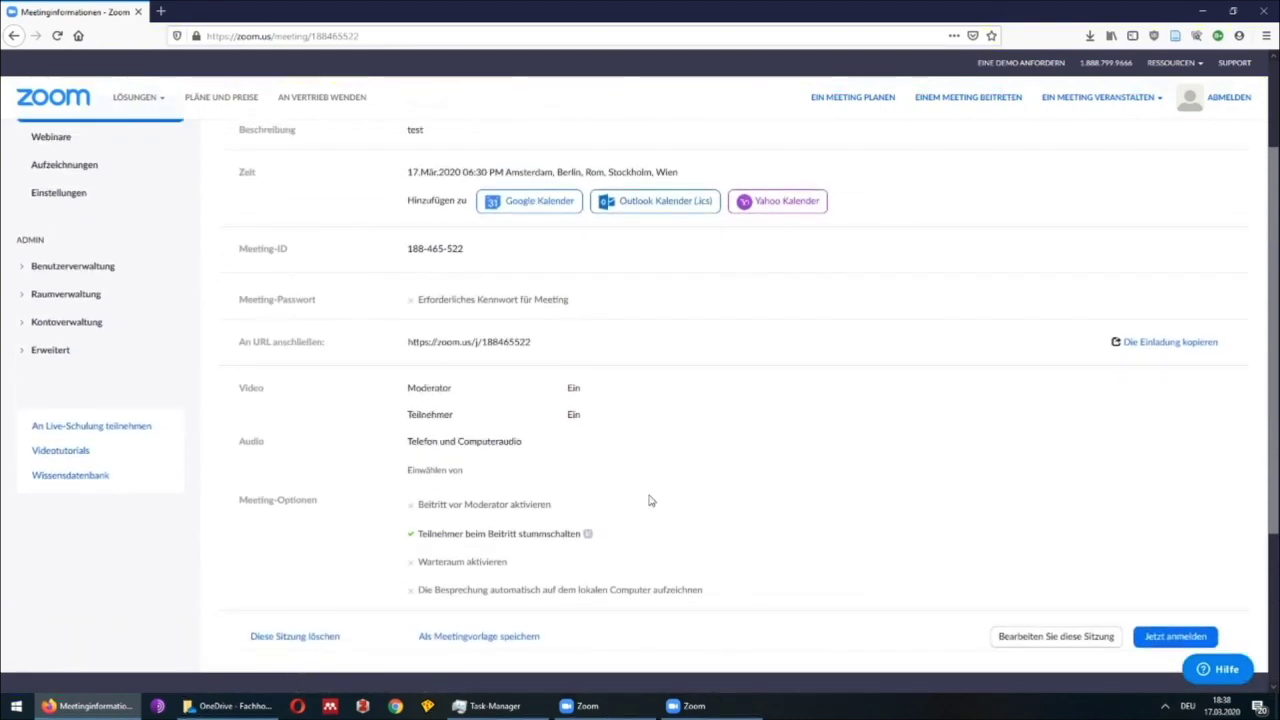
- Open ex.fhstp.ac.at in a new tab and fill in the saved webmail login
key(ctrl+t)
text(ex)
key(Return)
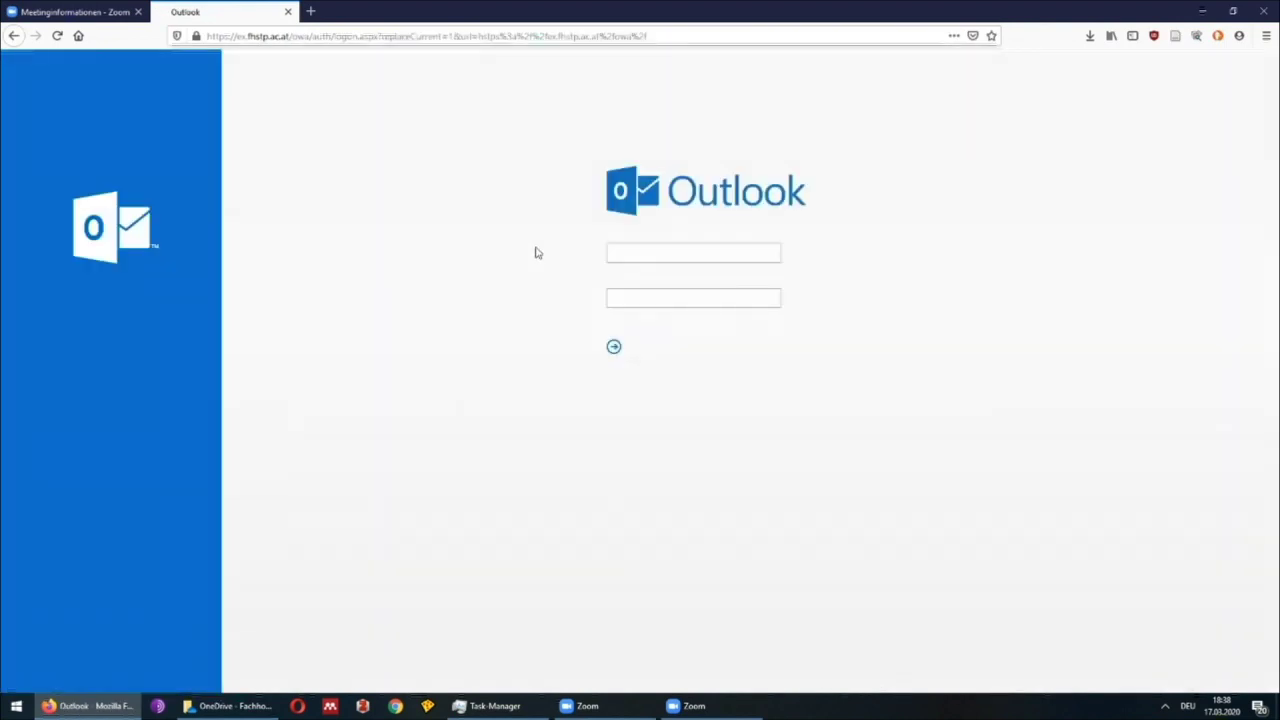
click(637, 252)
click(640, 270)
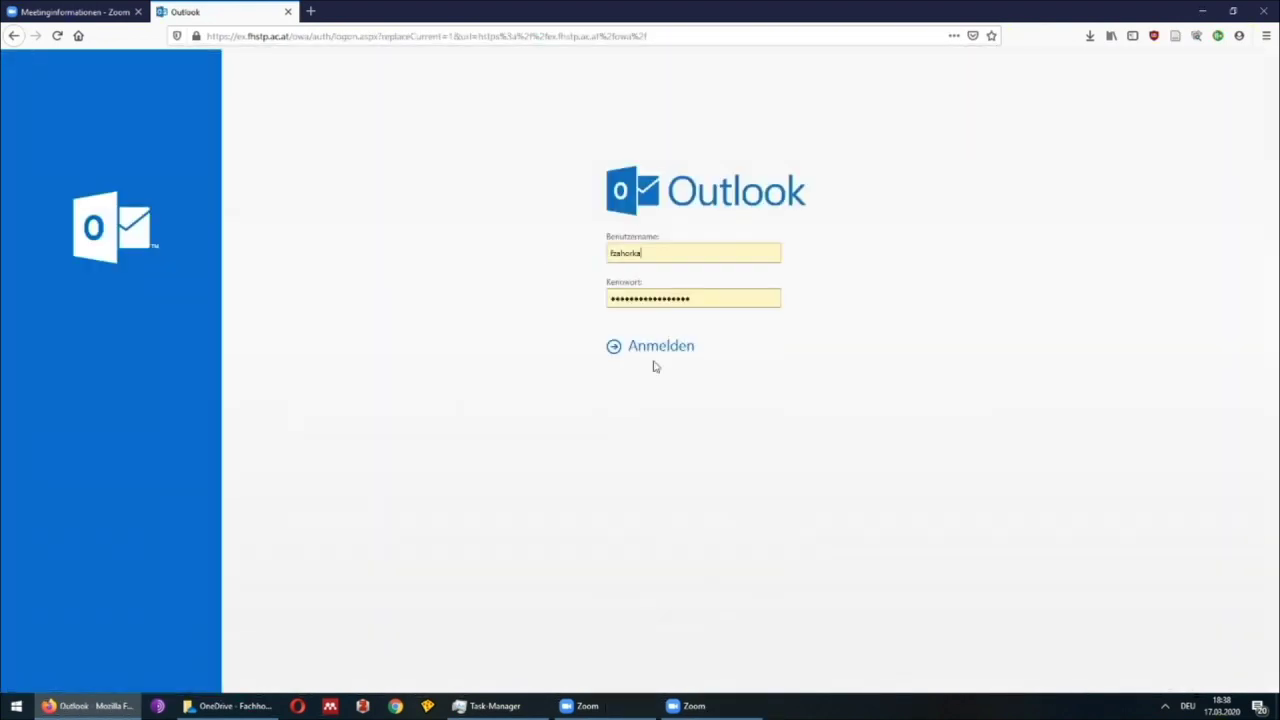
- Go to the eCampus site from the address bar
click(310, 36)
text(ec)
key(Return)
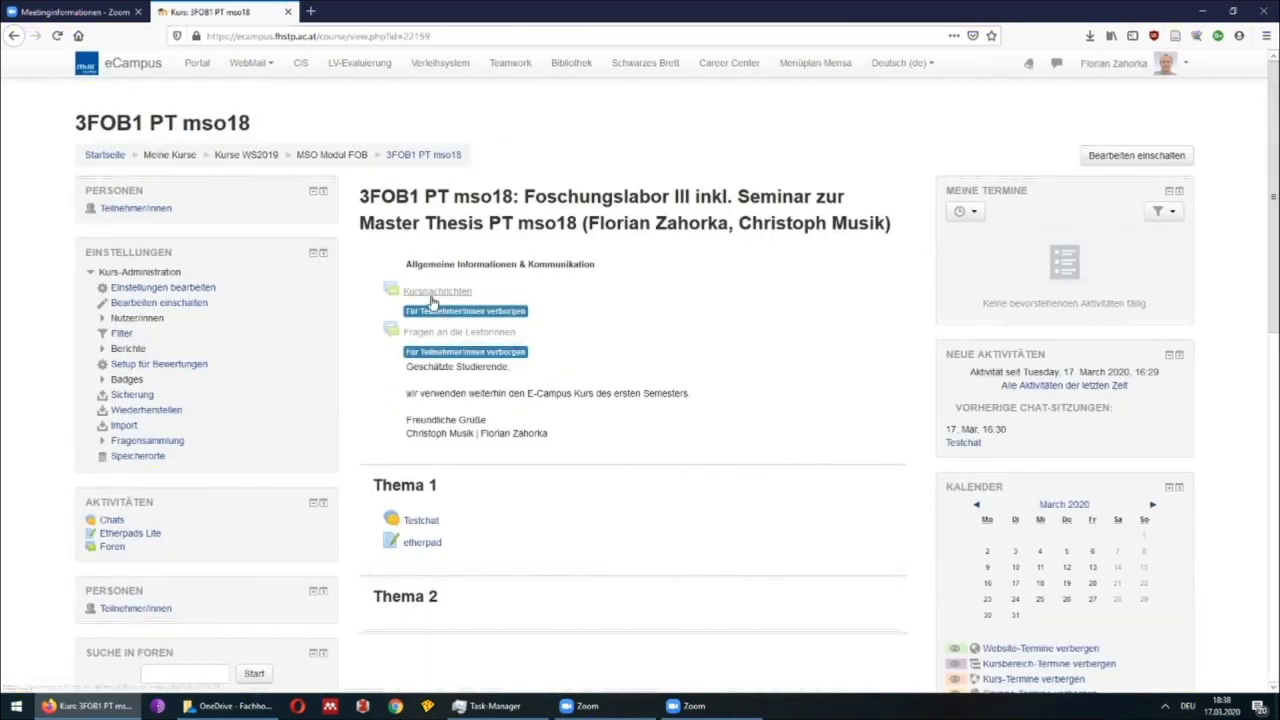
- Start a new Kursnachrichten topic and paste the Zoom invitation into its message
click(432, 292)
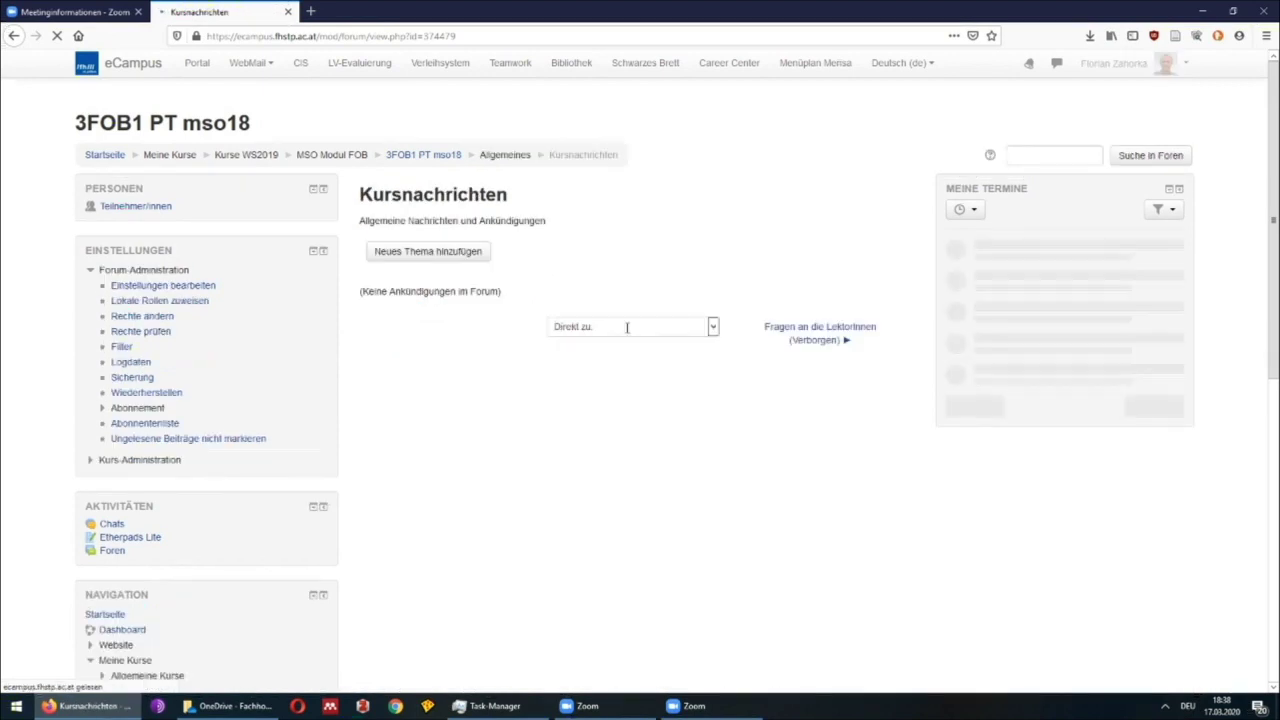
click(448, 264)
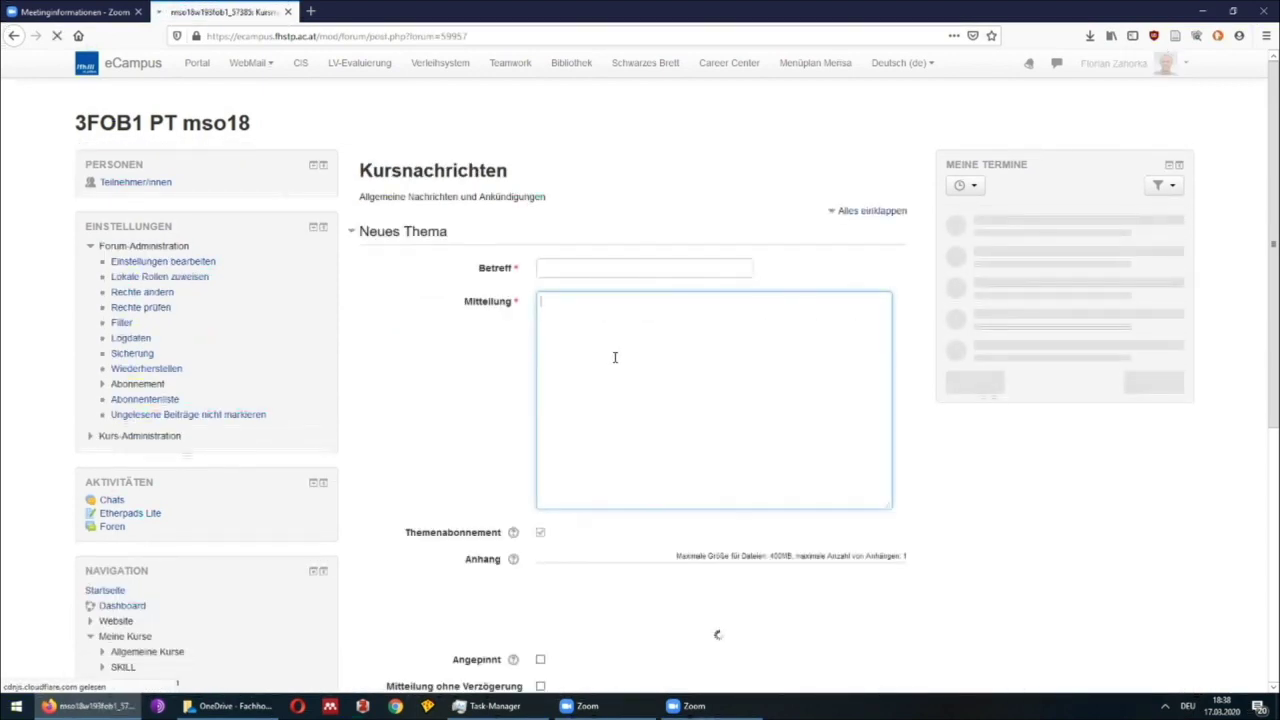
right_click(614, 356)
click(650, 414)
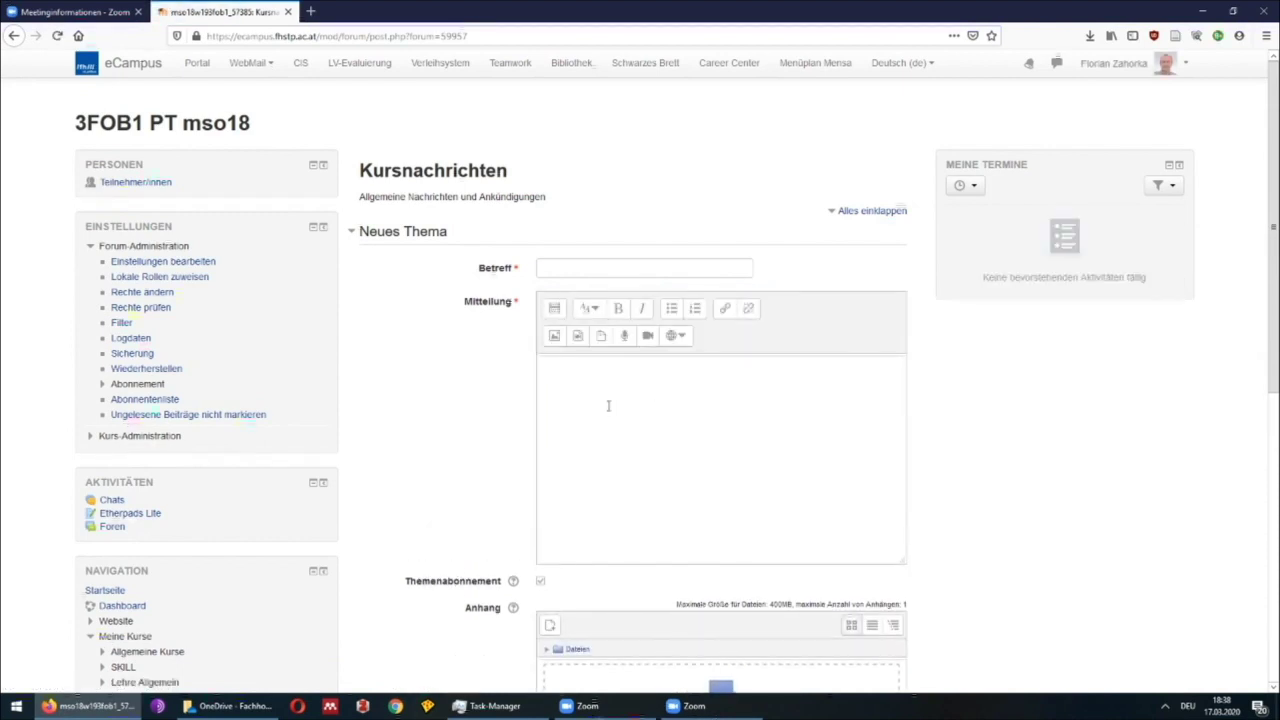
right_click(616, 412)
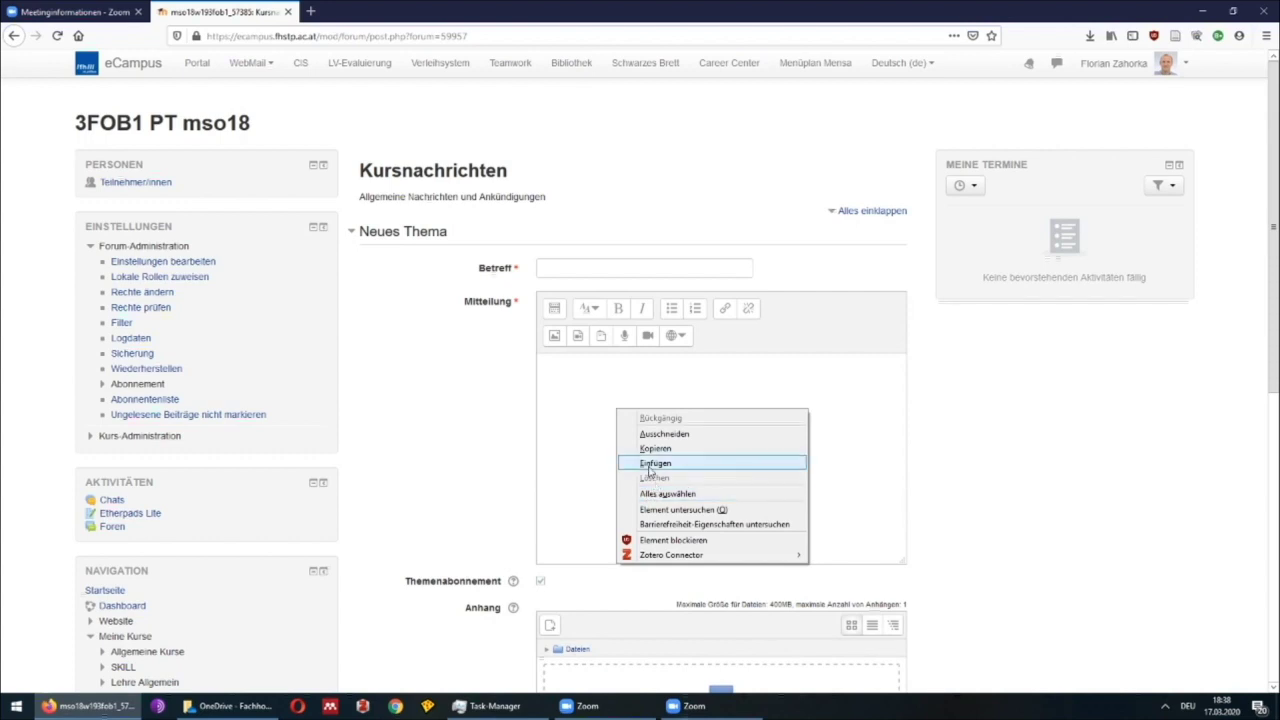
click(628, 462)
- Check the pasted Zoom join link, then close the eCampus forum tab
scroll(630, 440, up, 2)
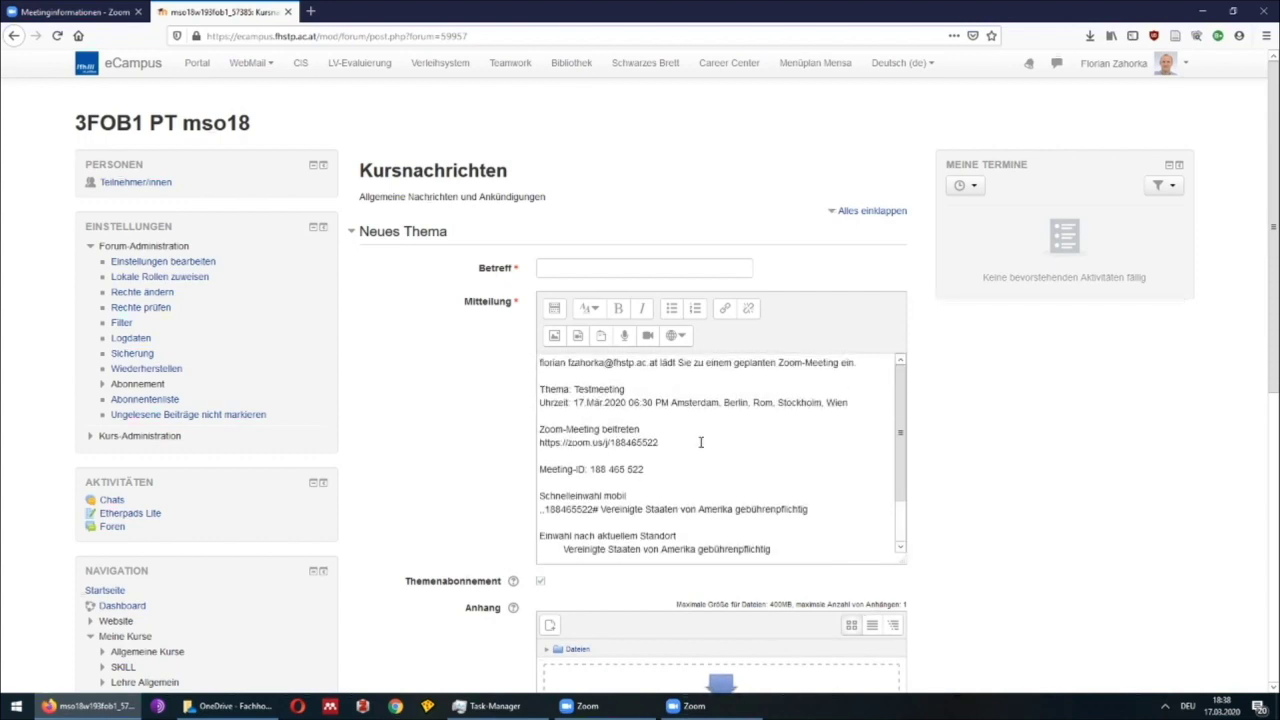
drag(700, 443, 553, 445)
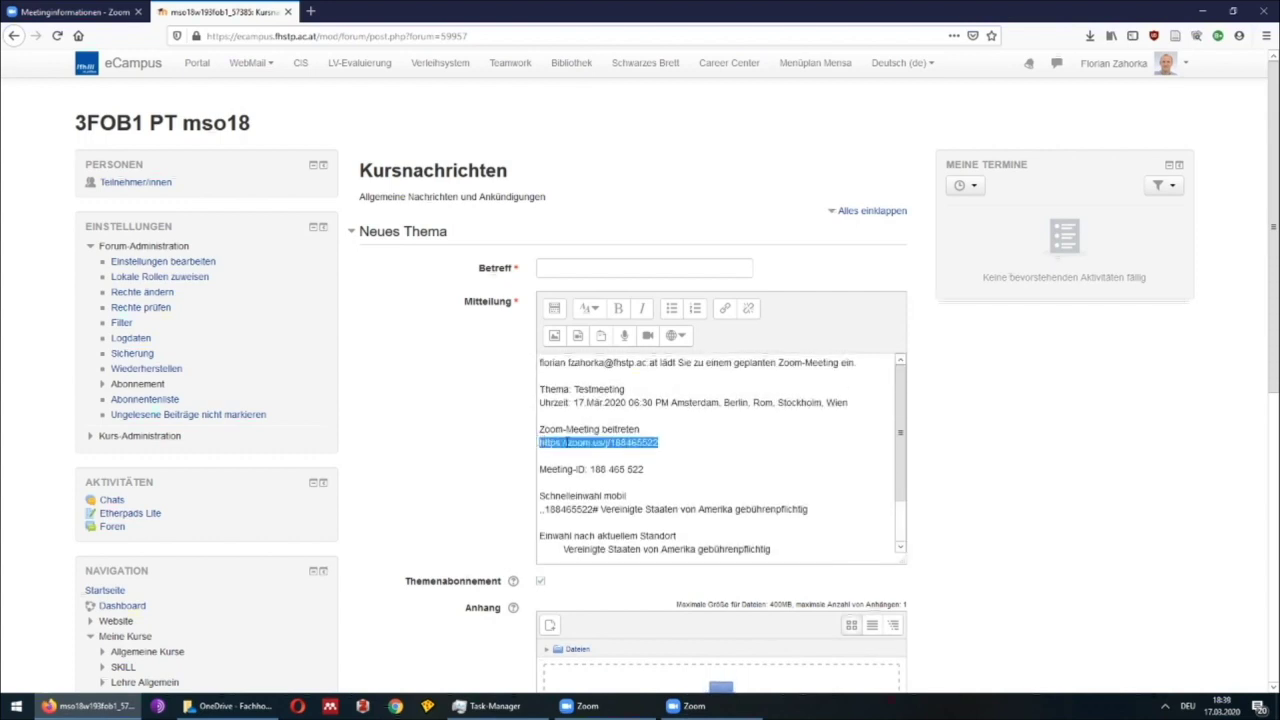
drag(661, 444, 497, 443)
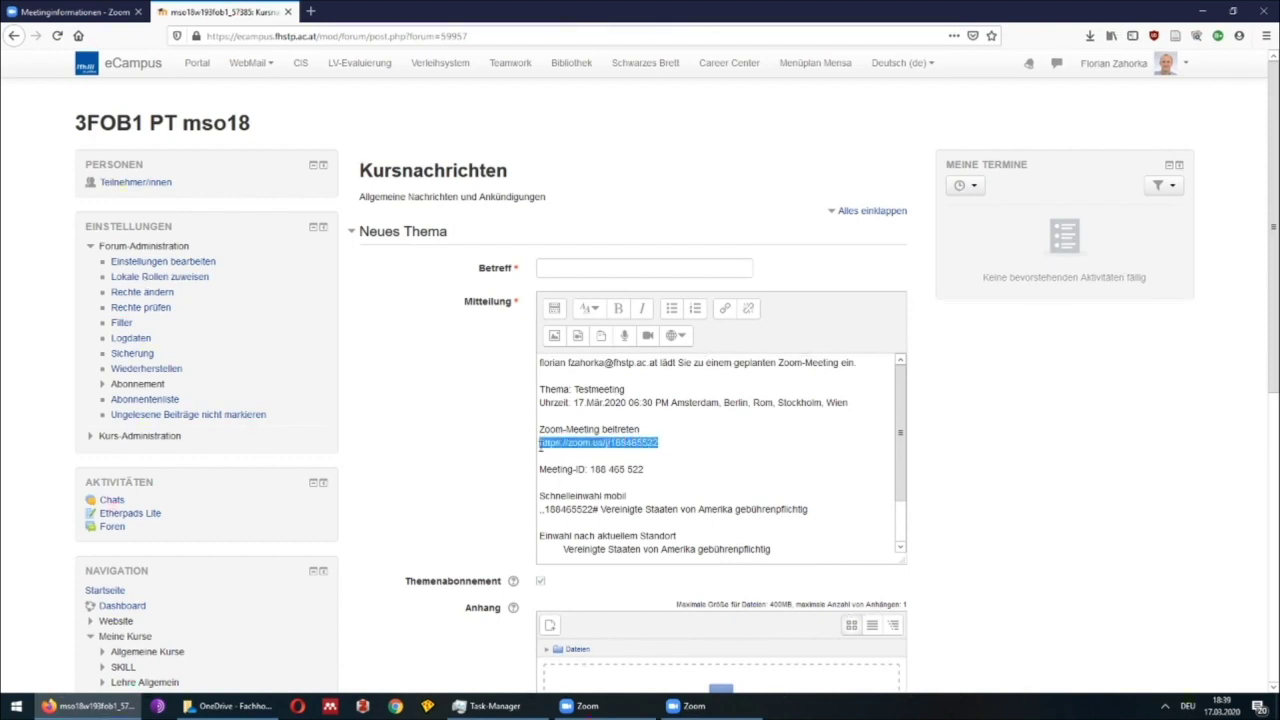
click(658, 446)
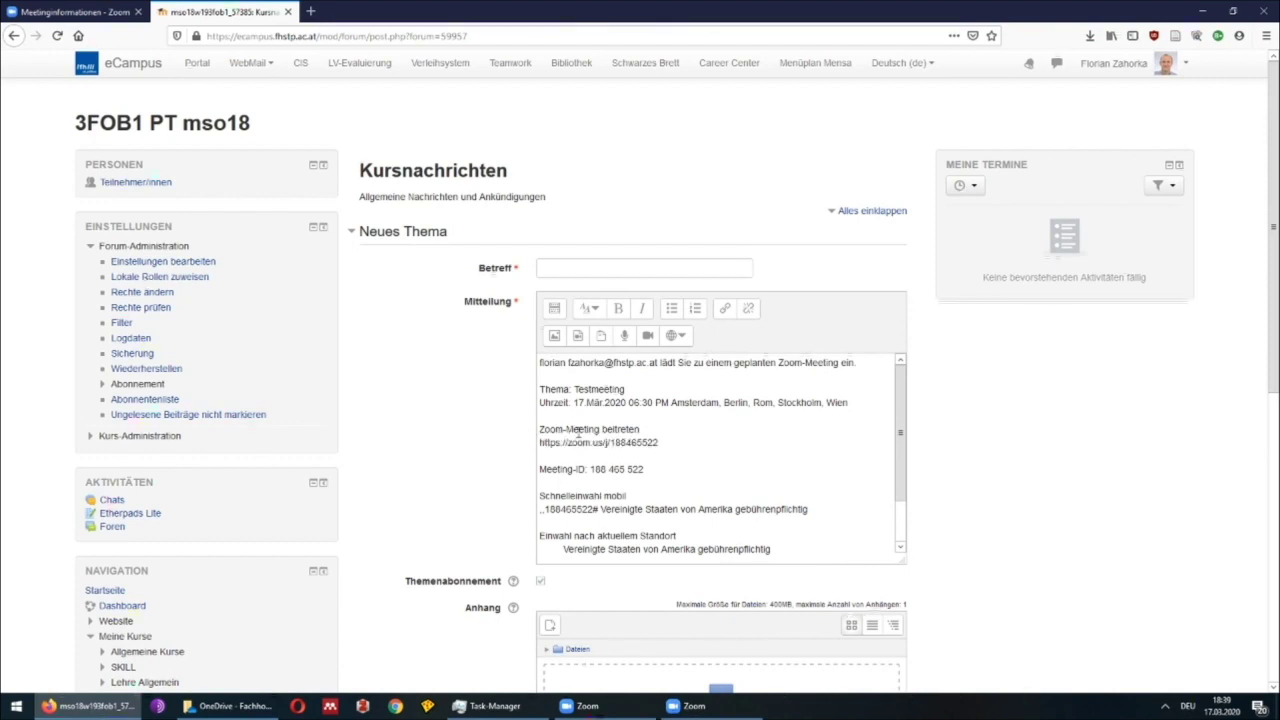
click(288, 12)
- Leave the unsaved forum page and bring the Zoom meeting window back to the front
click(807, 308)
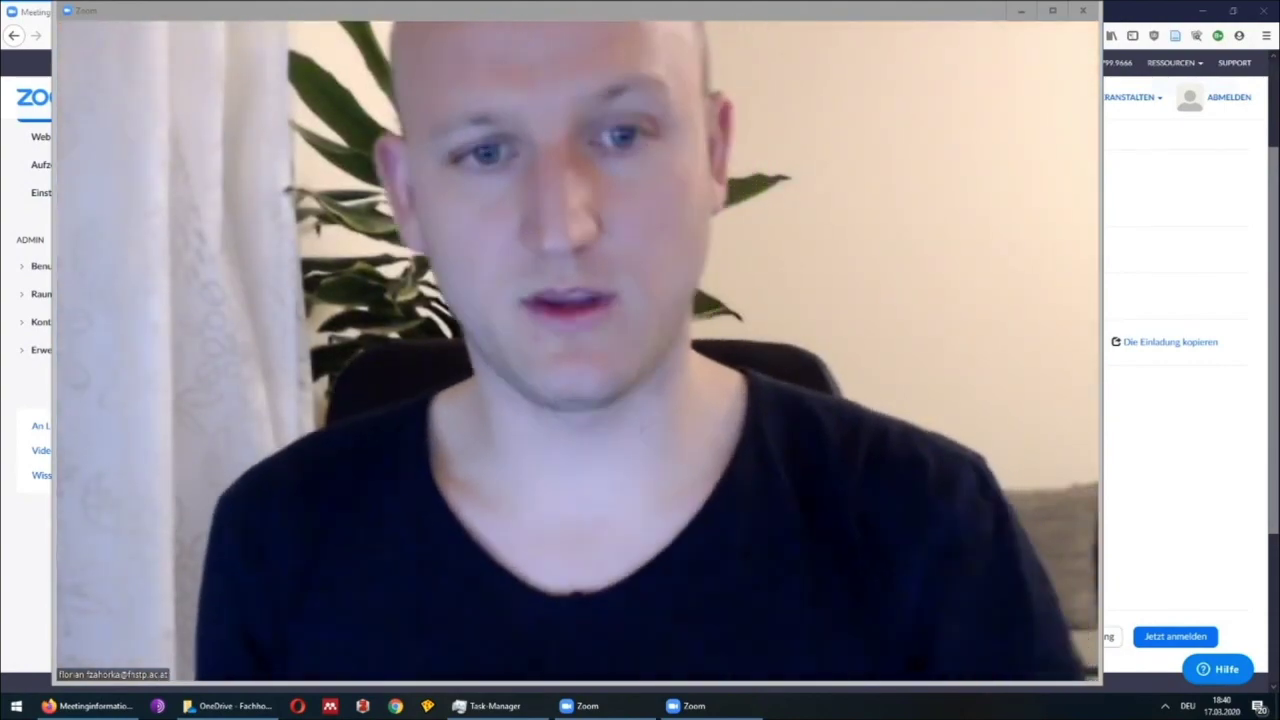
mouse_move(101, 56)
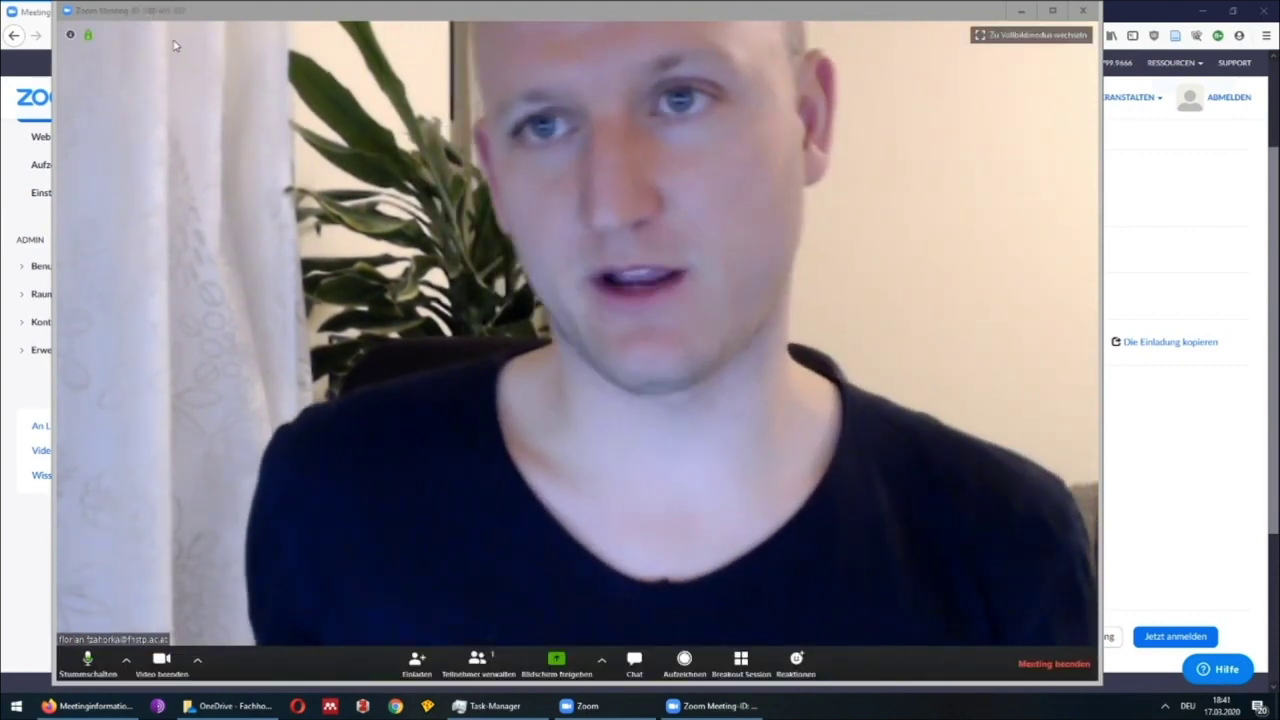
- View Testmeeting's ID and invite details, then widen its window to the screen's left edge
click(68, 36)
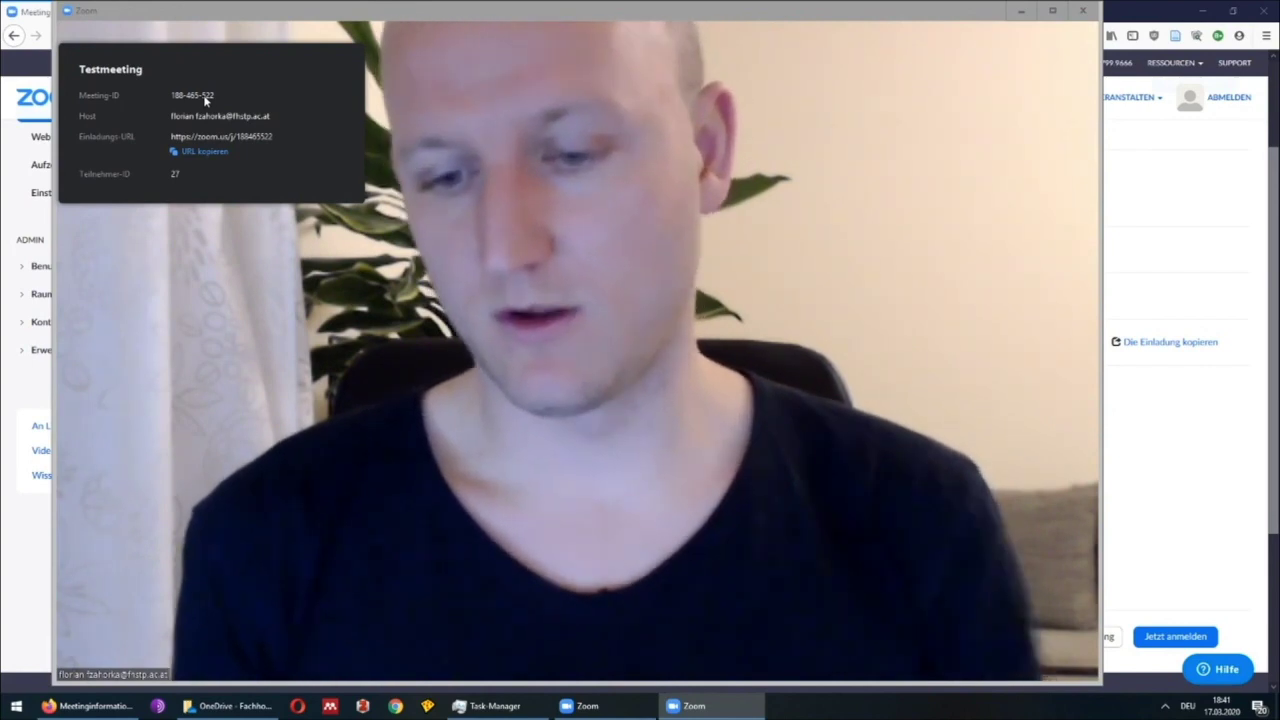
mouse_move(329, 303)
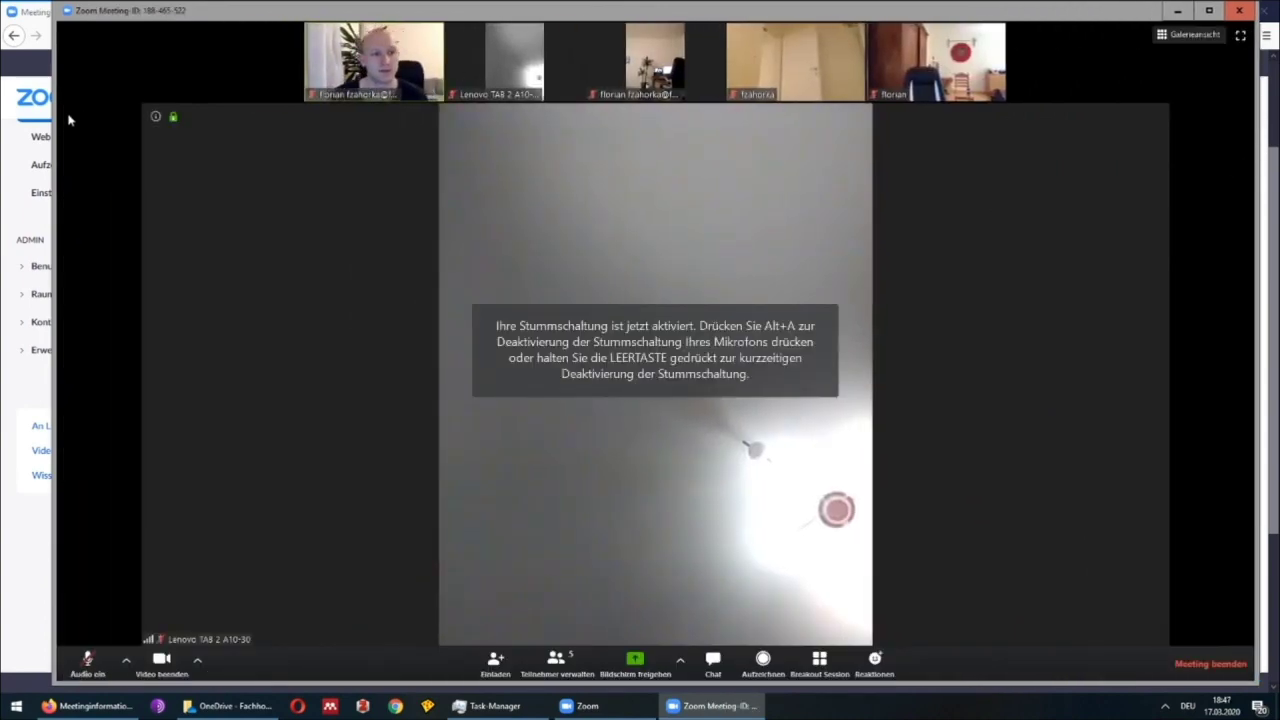
drag(52, 126, 1, 126)
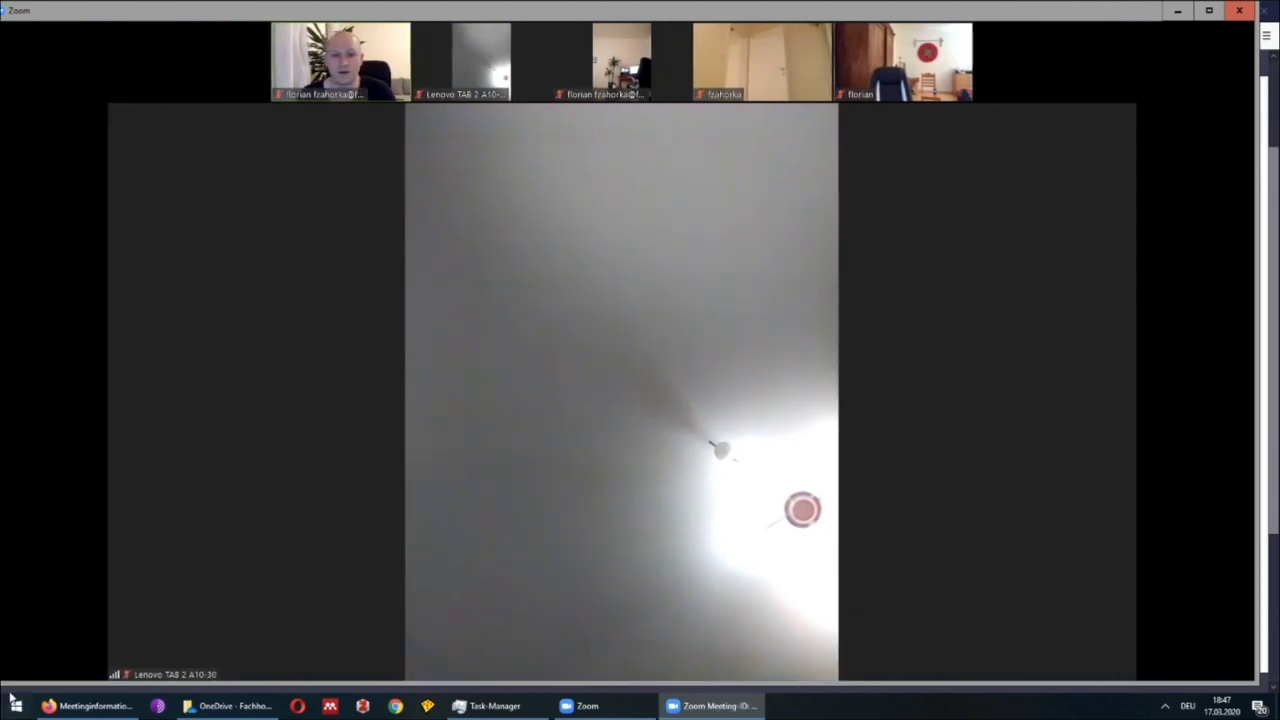